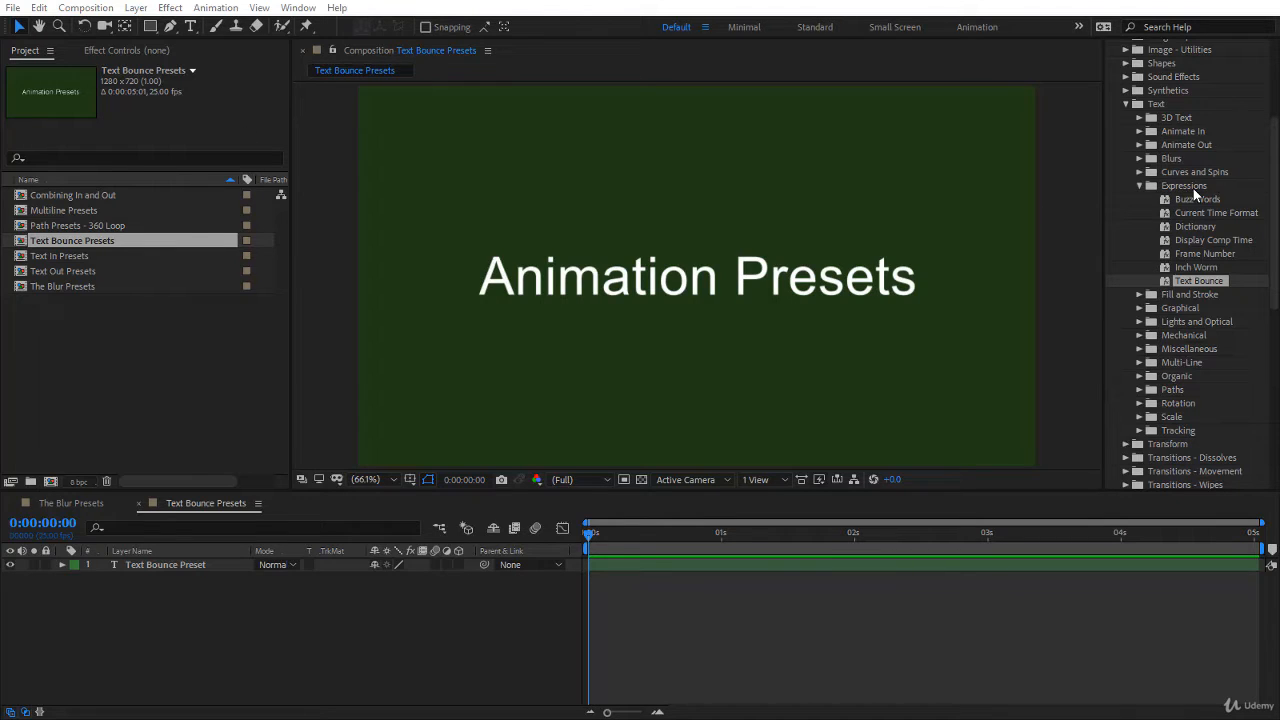
# Step: Apply the Text Bounce preset to the Animation Presets text layer and expand its Animator 1 and effects properties
pyautogui.moveTo(1194, 283); pyautogui.dragTo(813, 289)
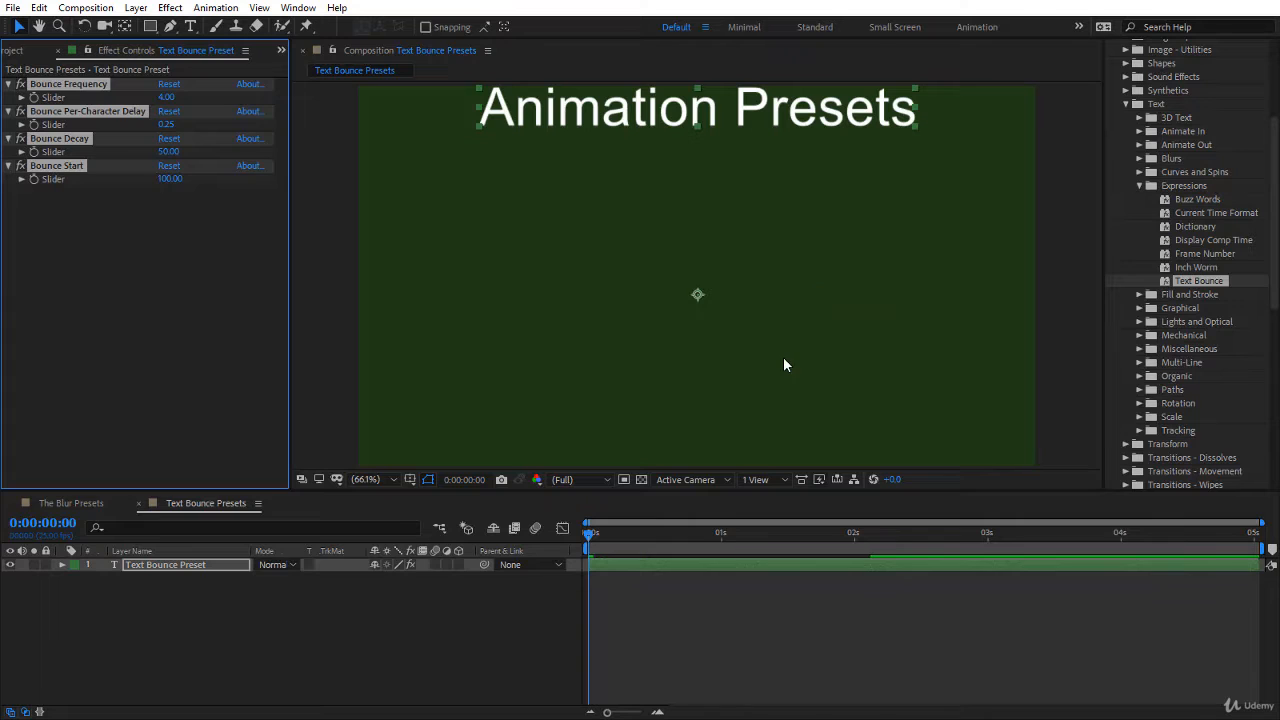
pyautogui.click(61, 565)
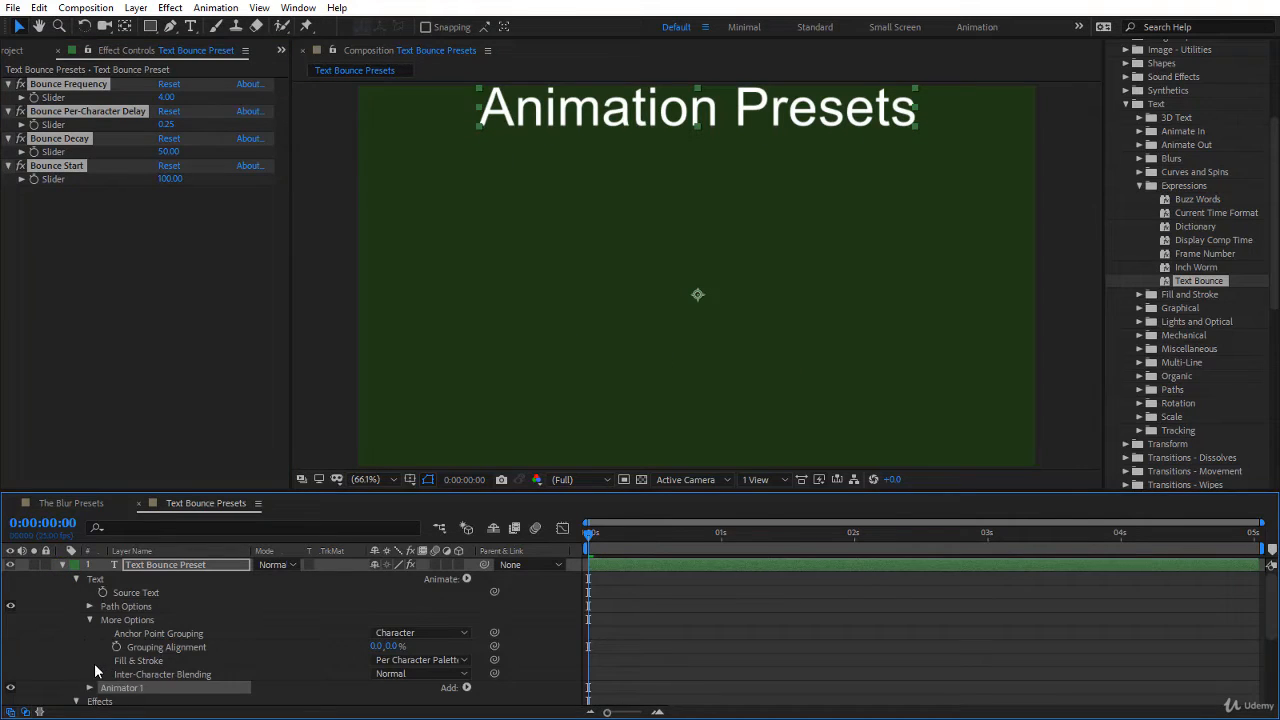
pyautogui.click(89, 688)
pyautogui.scroll(-4, 170, 645)
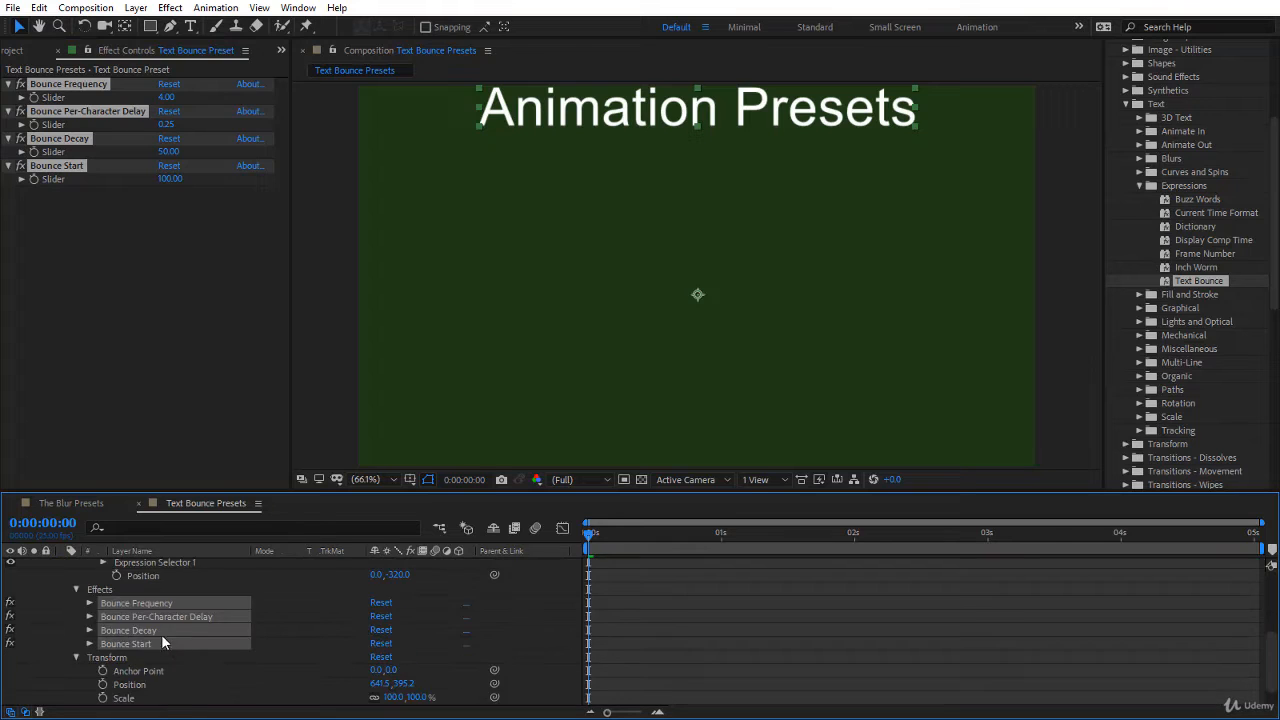
pyautogui.scroll(1, 158, 620)
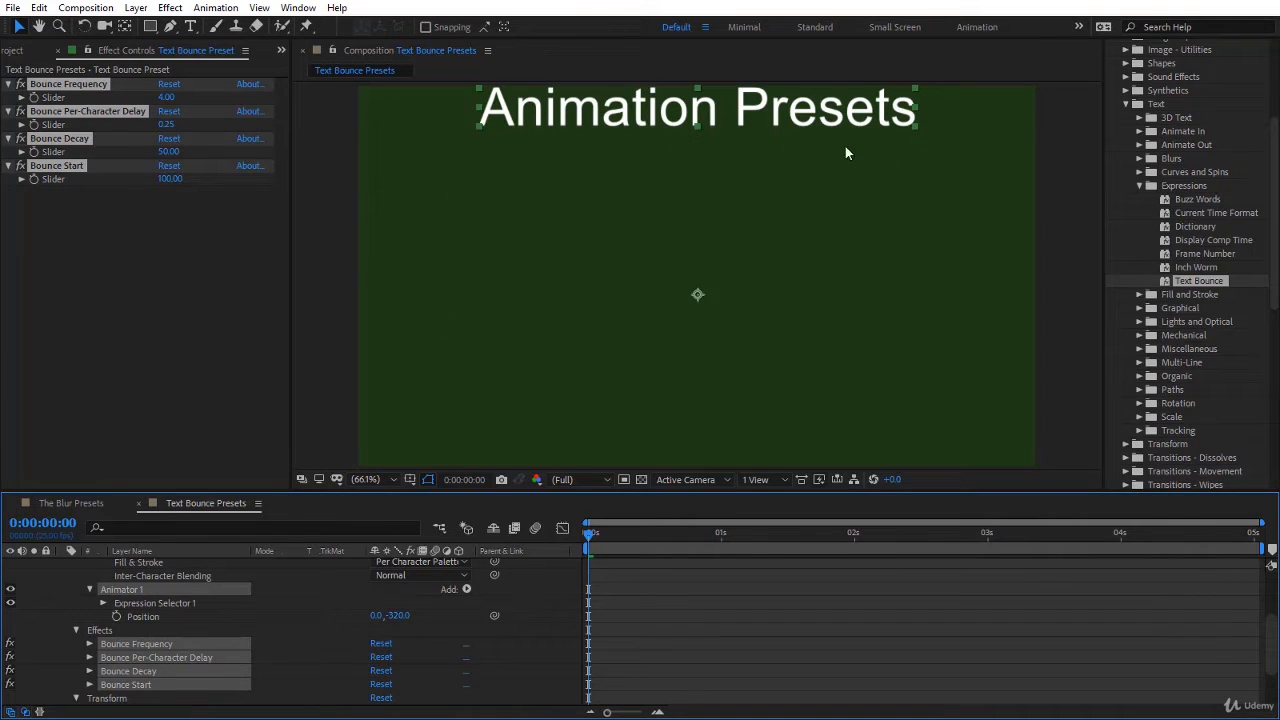
# Step: Draw a rectangular mask on the text layer around the text's resting area and preview the bounce
pyautogui.click(149, 27)
pyautogui.moveTo(408, 147); pyautogui.dragTo(986, 413)
pyautogui.click(737, 590)
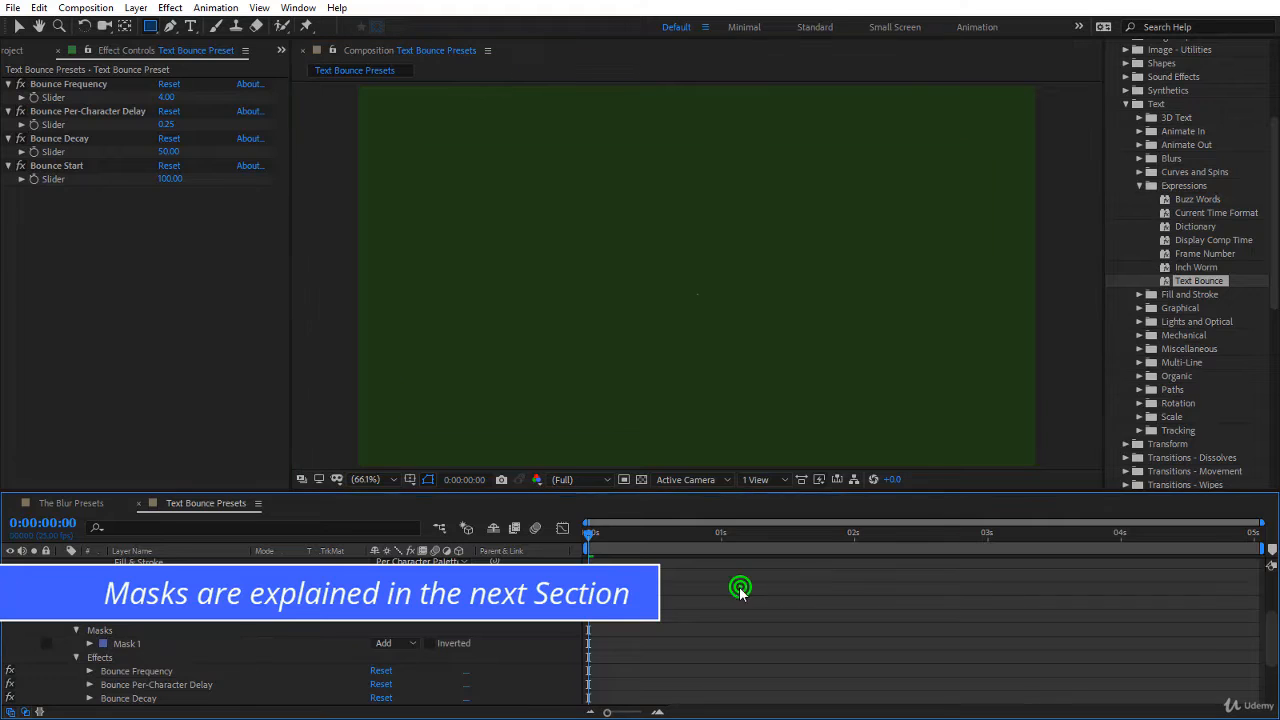
pyautogui.press('space')
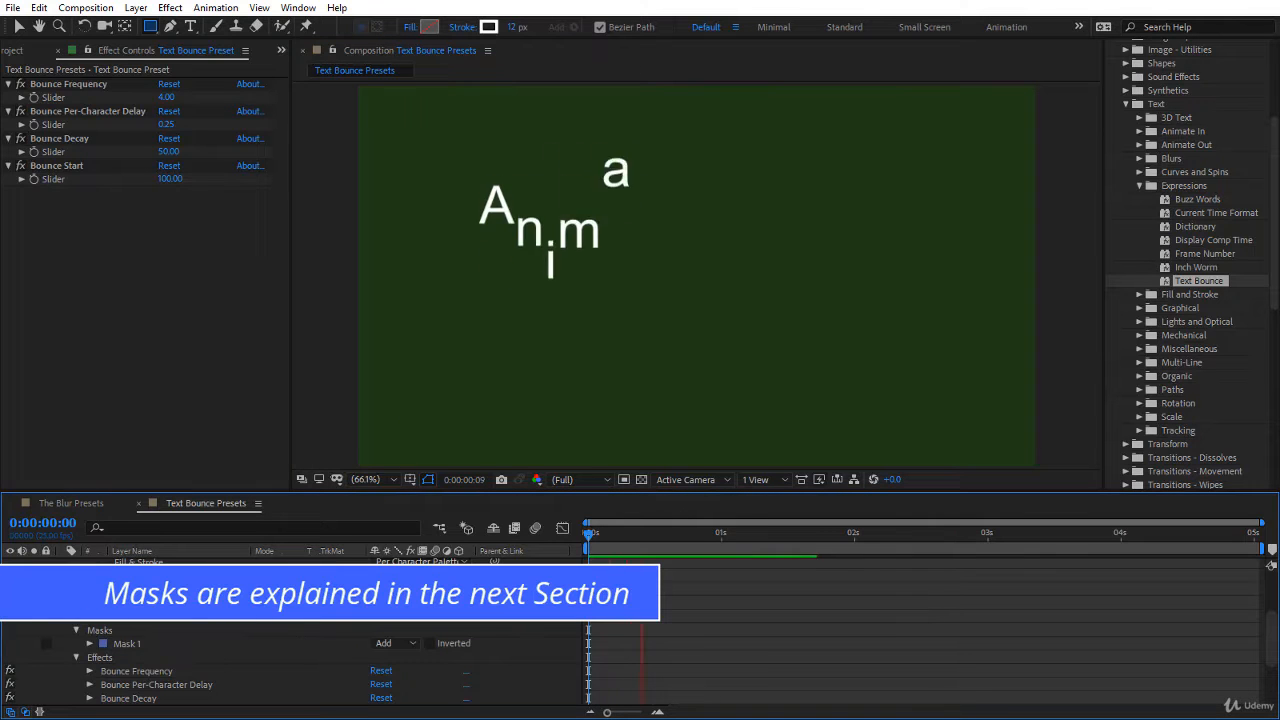
# Step: Expand Mask 1 and set its Mask Feather to 16 pixels
pyautogui.scroll(-3, 425, 642)
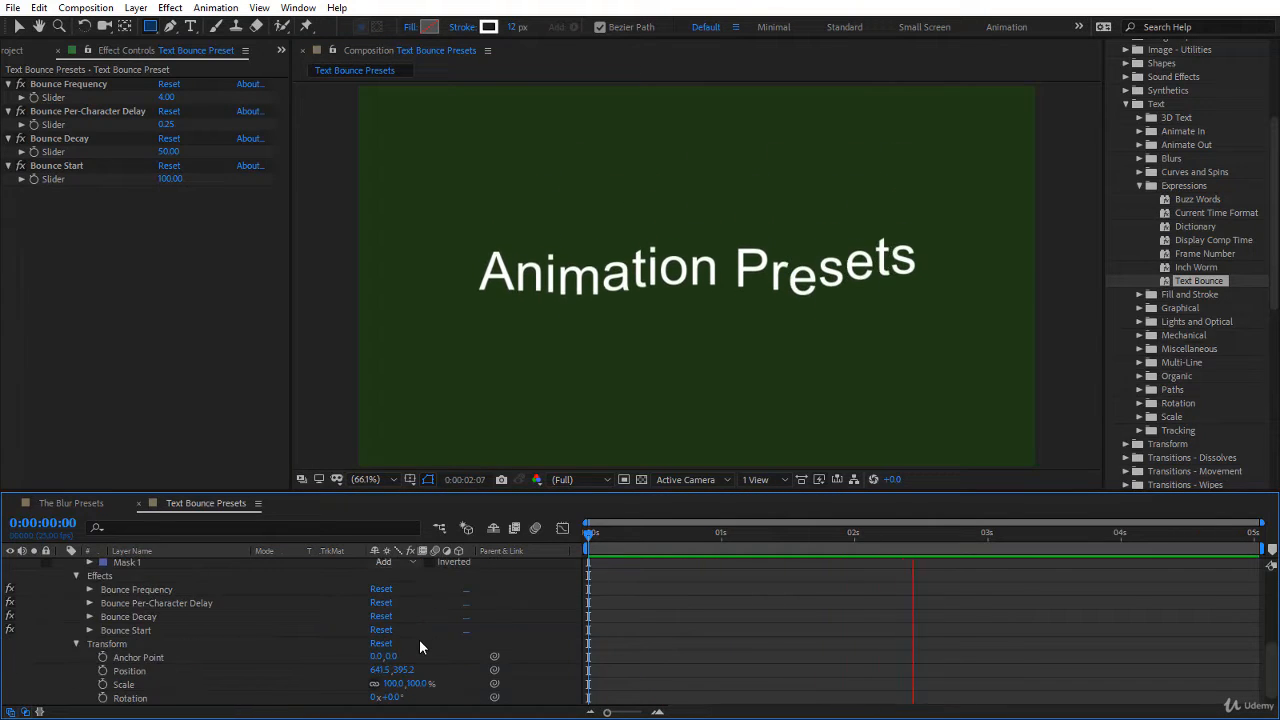
pyautogui.scroll(2, 419, 639)
pyautogui.click(89, 603)
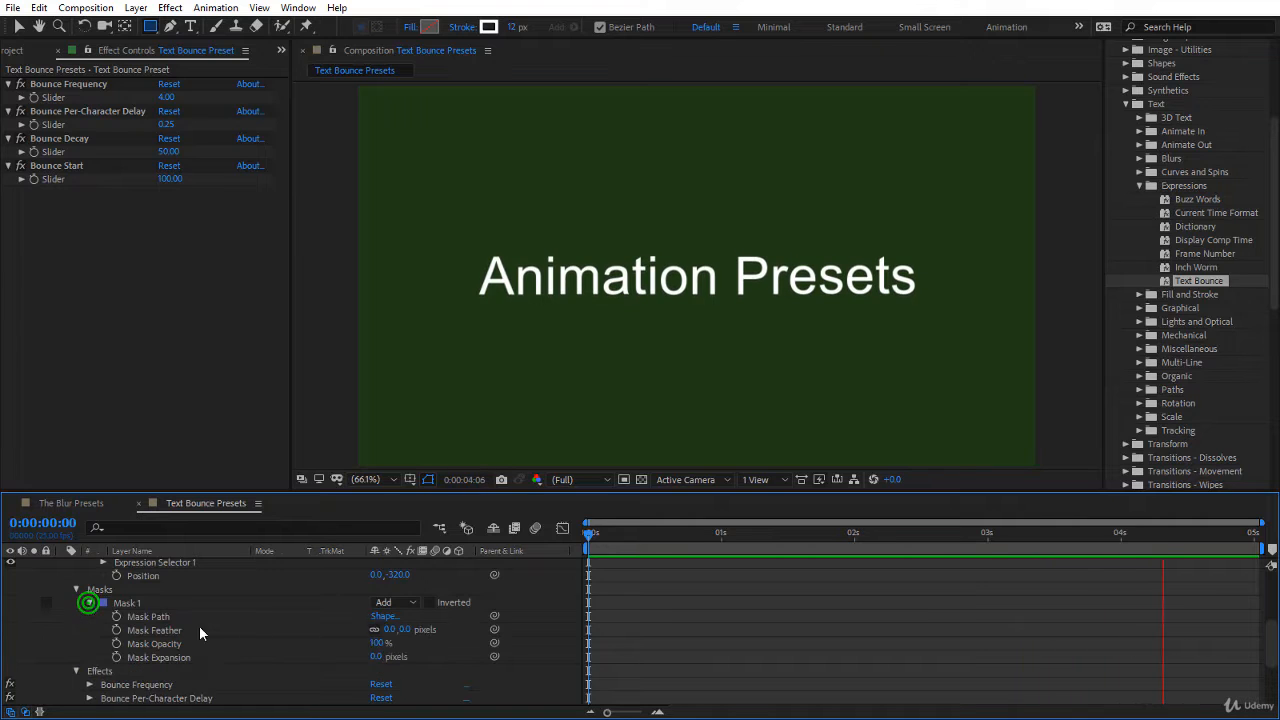
pyautogui.moveTo(396, 630); pyautogui.dragTo(416, 641)
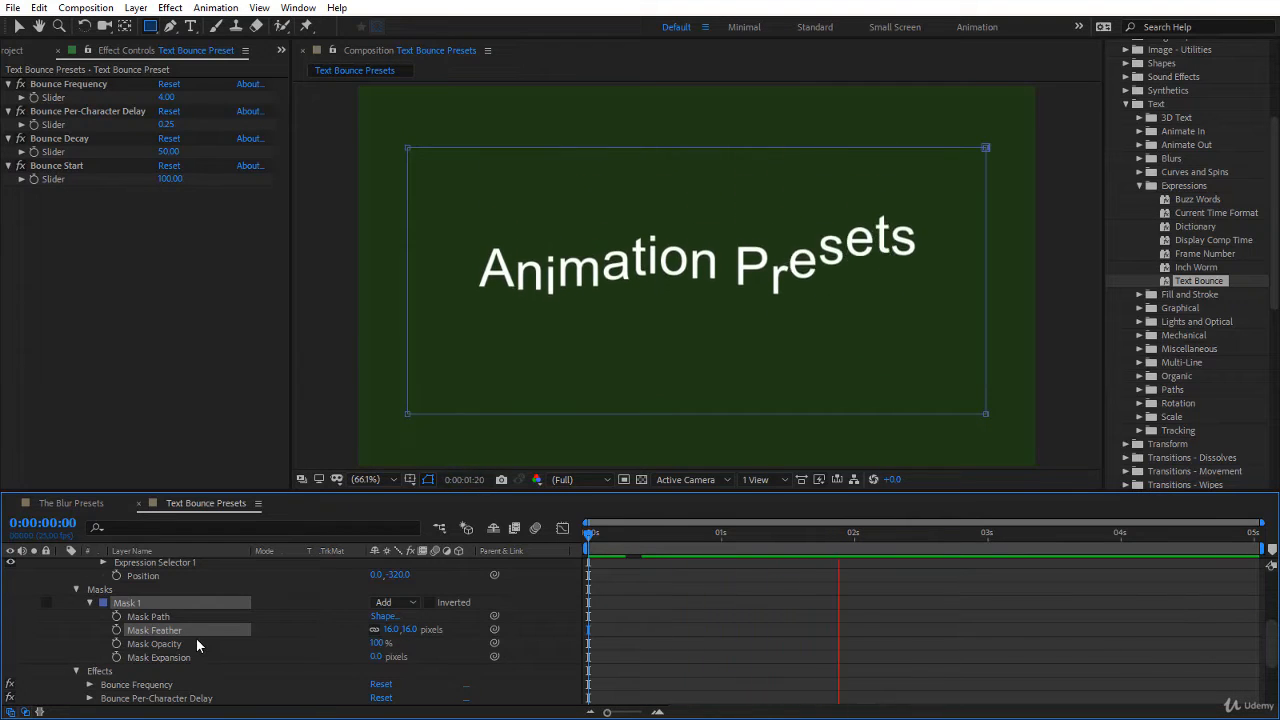
# Step: Examine the expression driving the Amount property of Animator 1's Expression Selector
pyautogui.scroll(2, 196, 638)
pyautogui.click(127, 603)
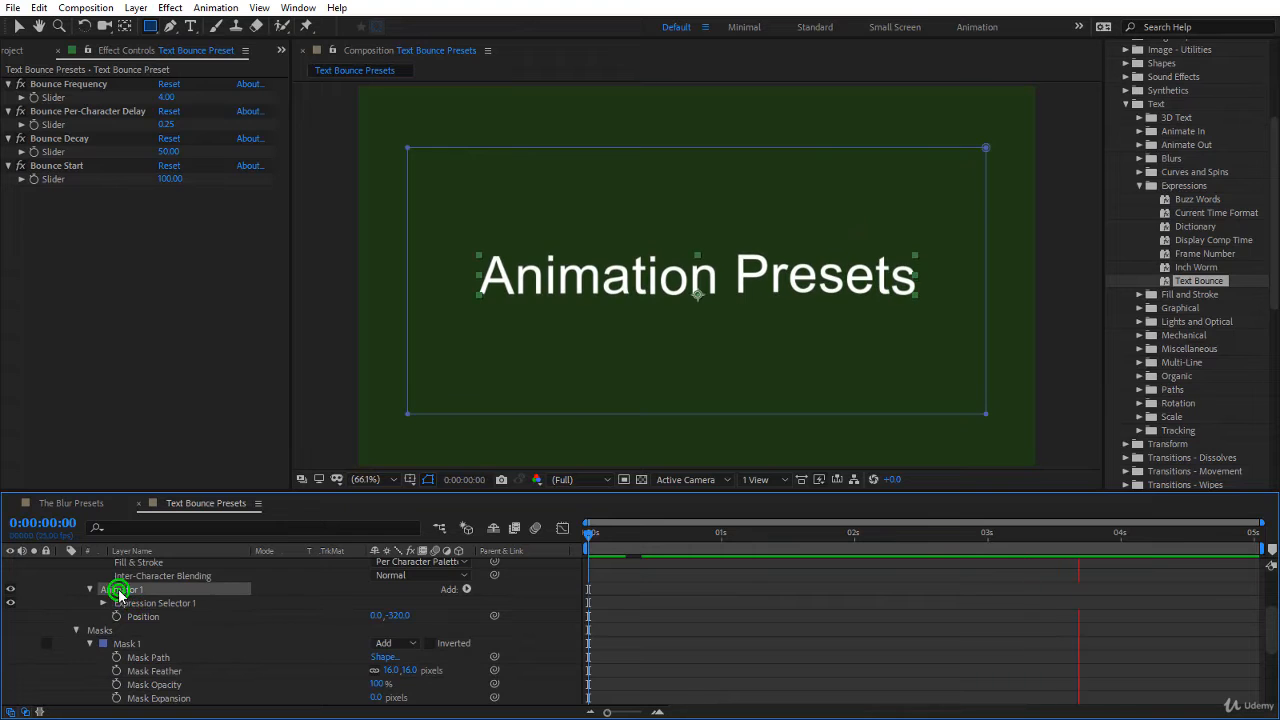
pyautogui.click(103, 603)
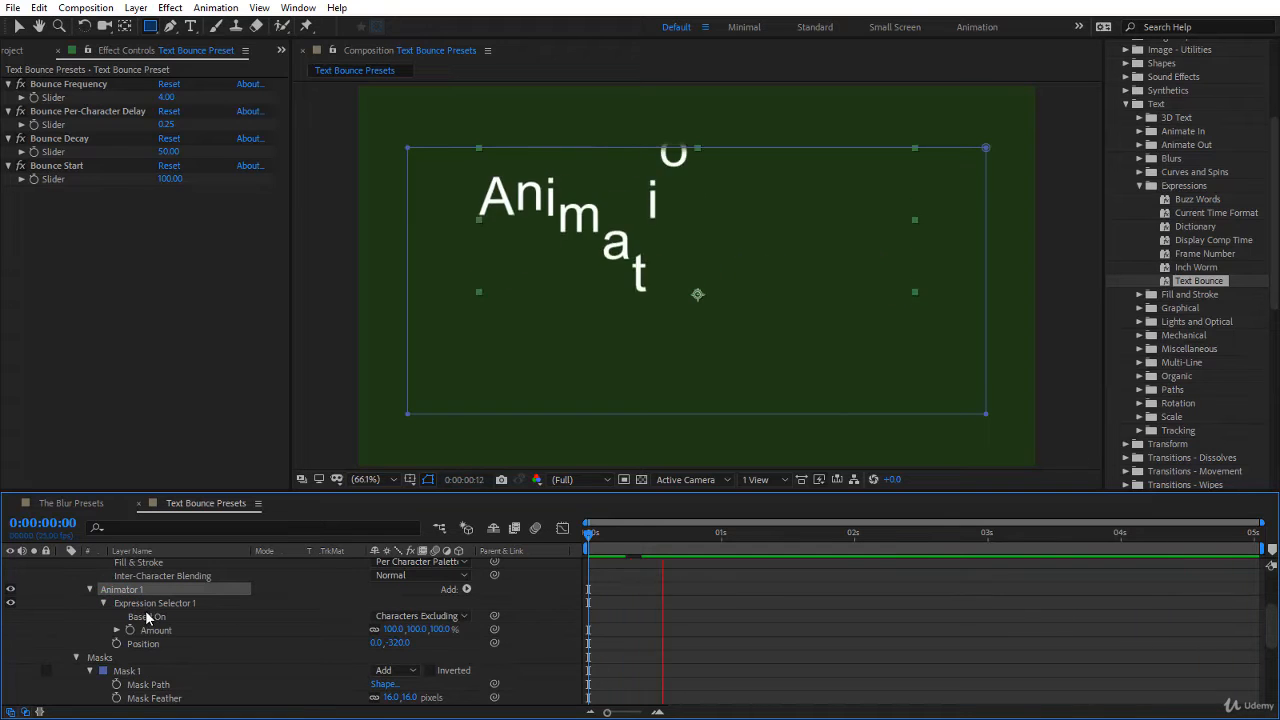
pyautogui.click(117, 630)
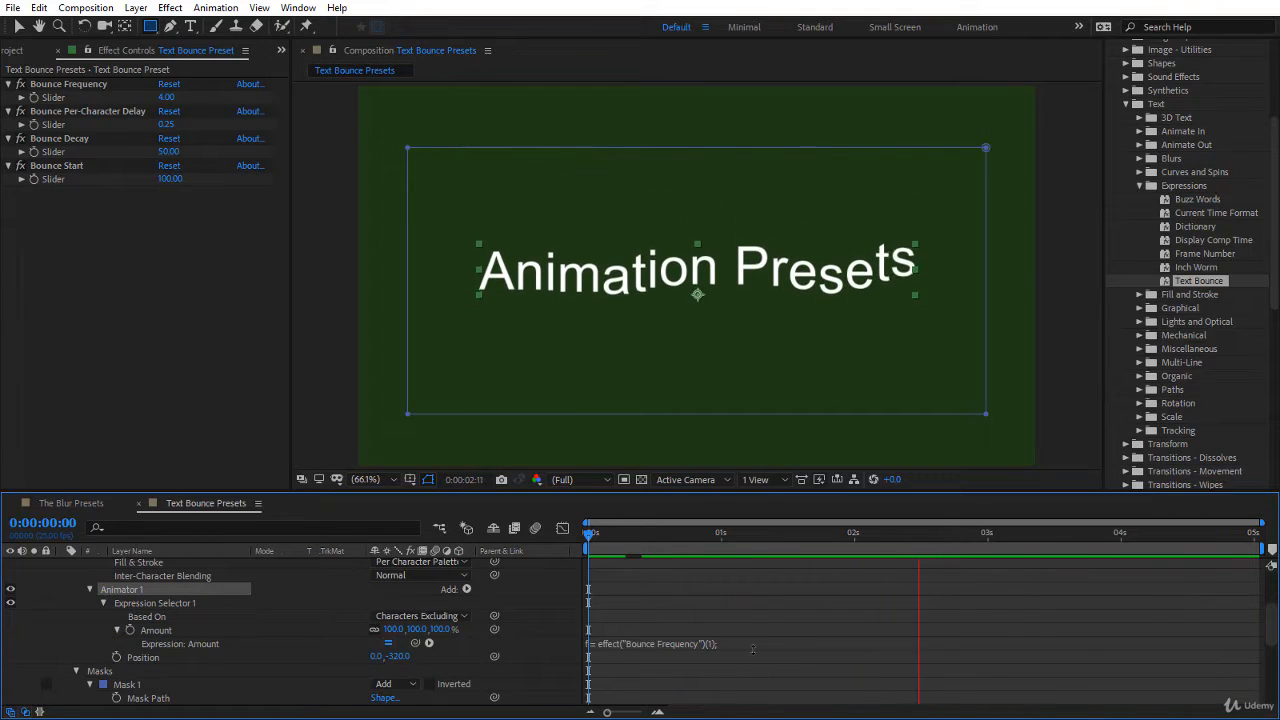
pyautogui.click(745, 644)
pyautogui.scroll(-2, 750, 614)
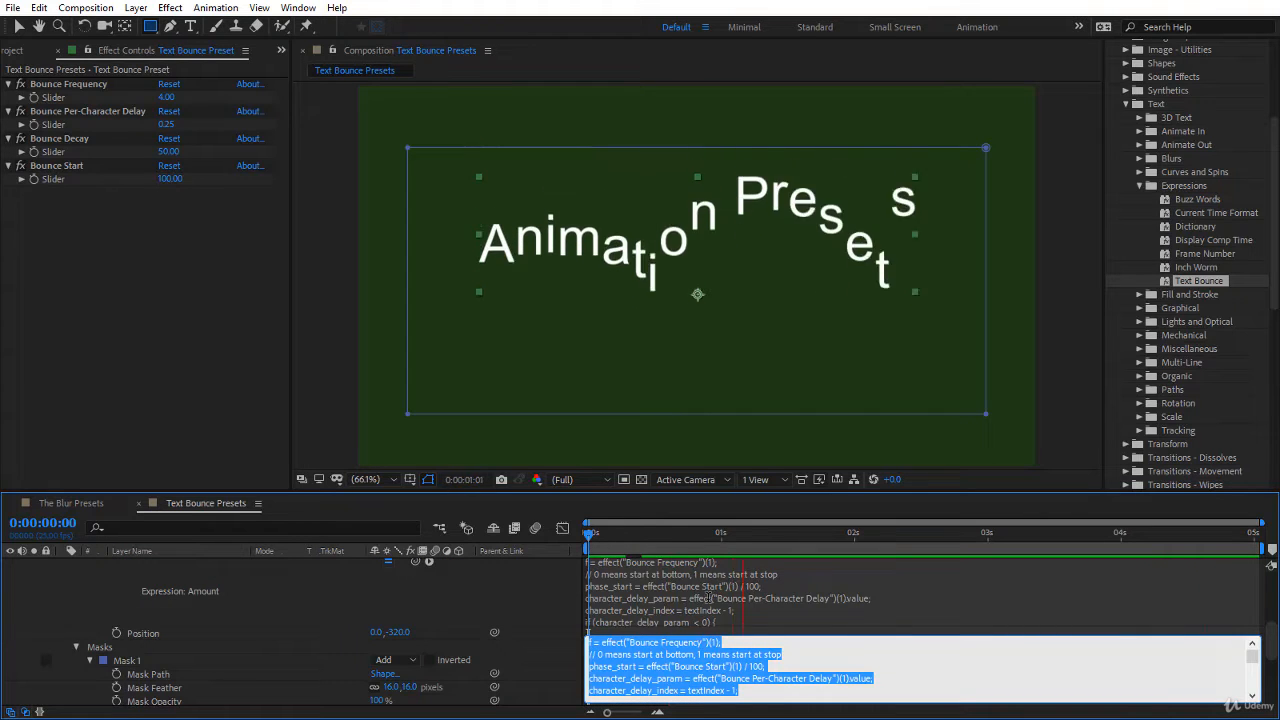
pyautogui.scroll(2, 700, 651)
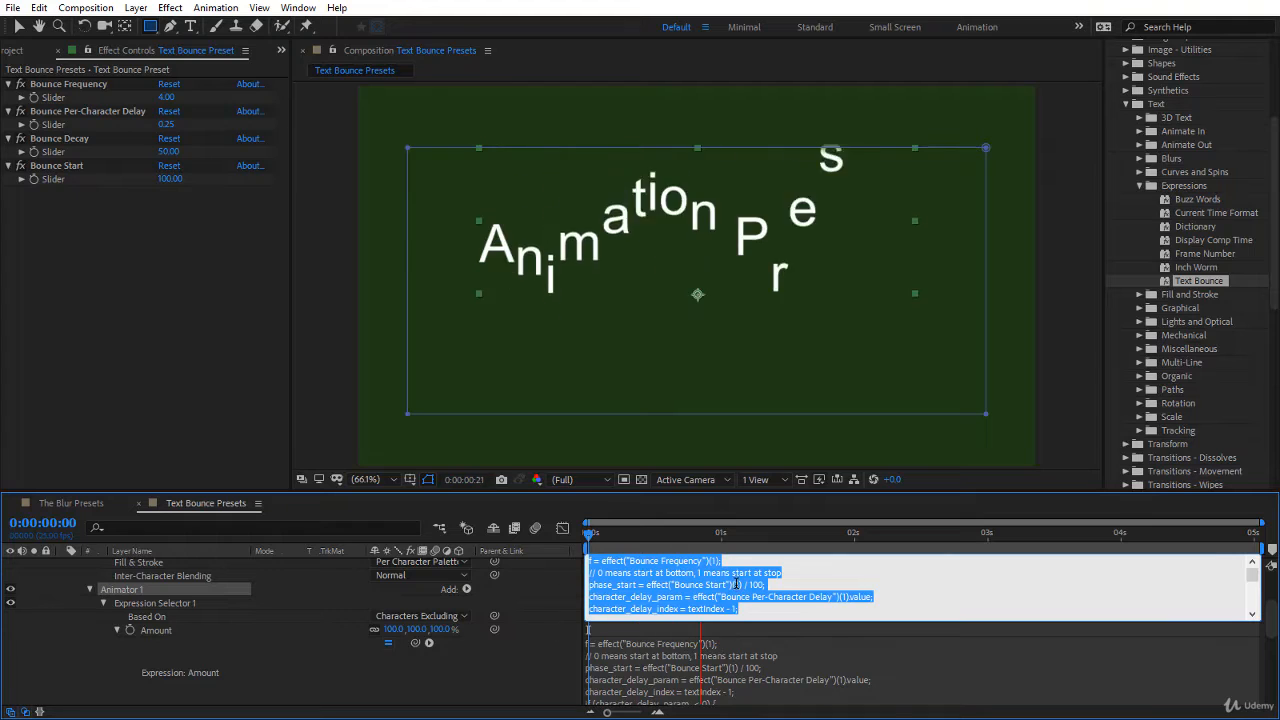
pyautogui.click(547, 677)
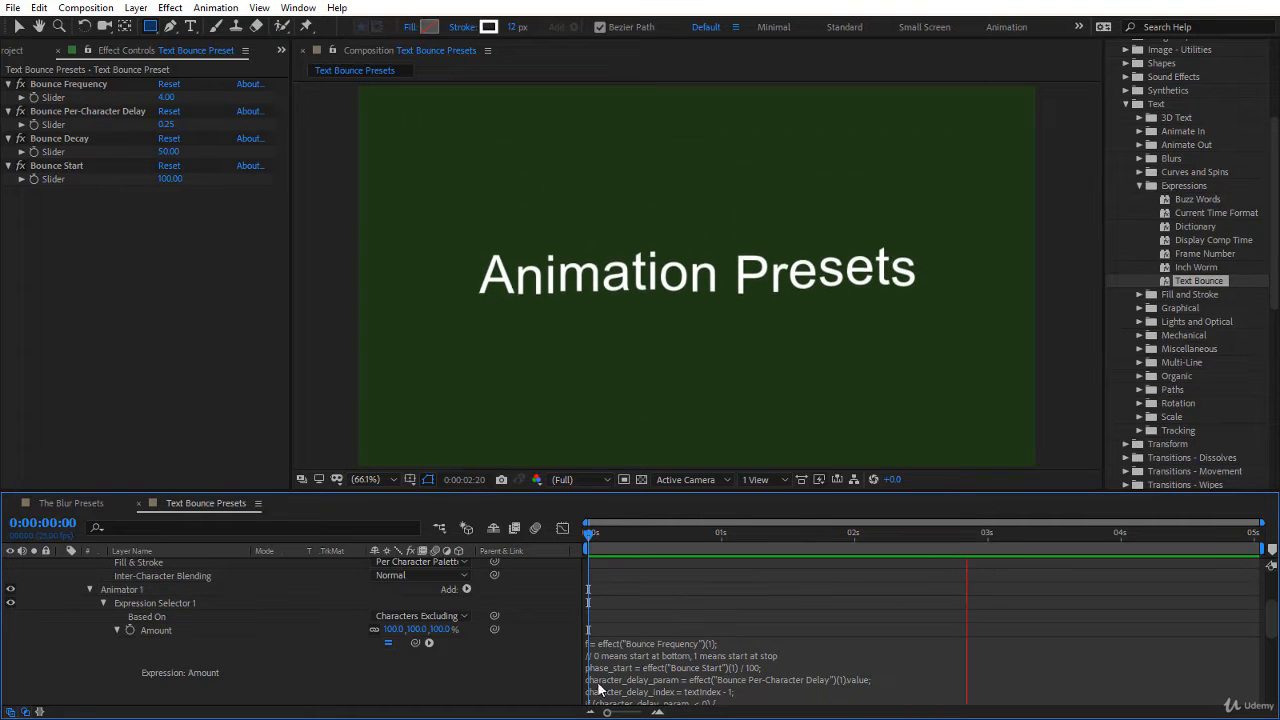
pyautogui.scroll(-2, 459, 620)
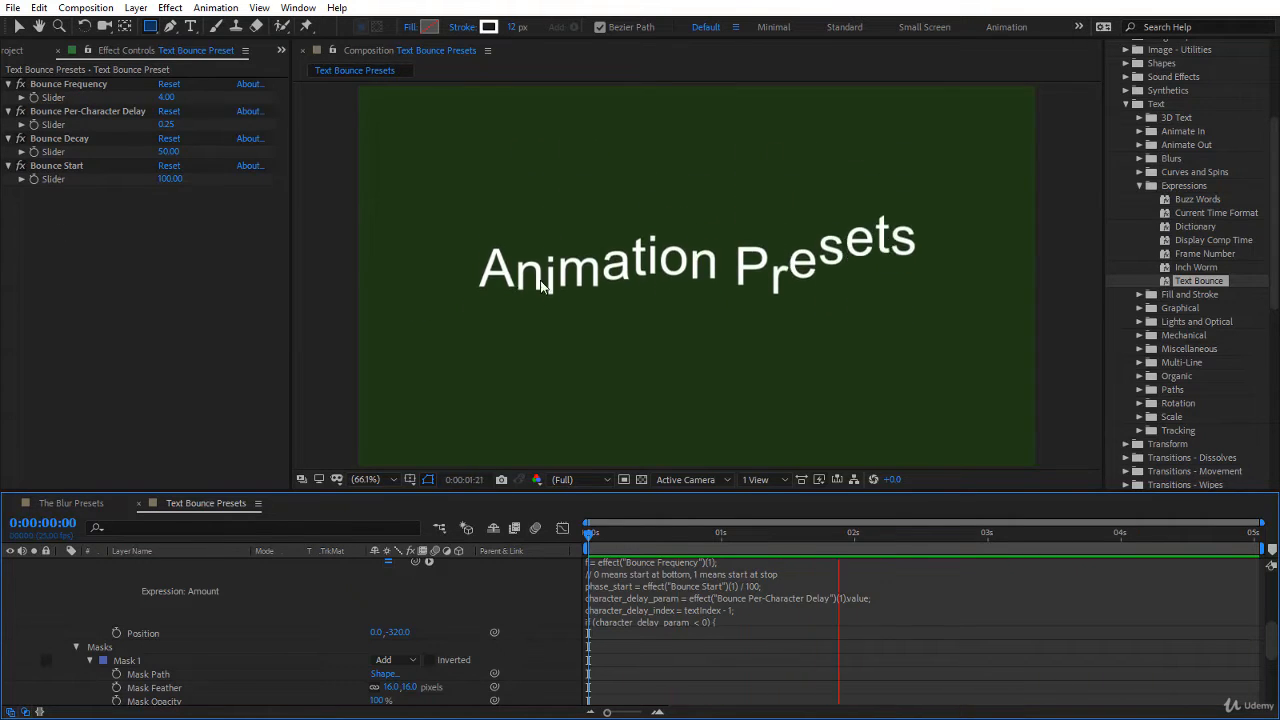
# Step: Select the Bounce Frequency effect and scrub through the first frames of the animation, ending at frame 11
pyautogui.scroll(-3, 294, 608)
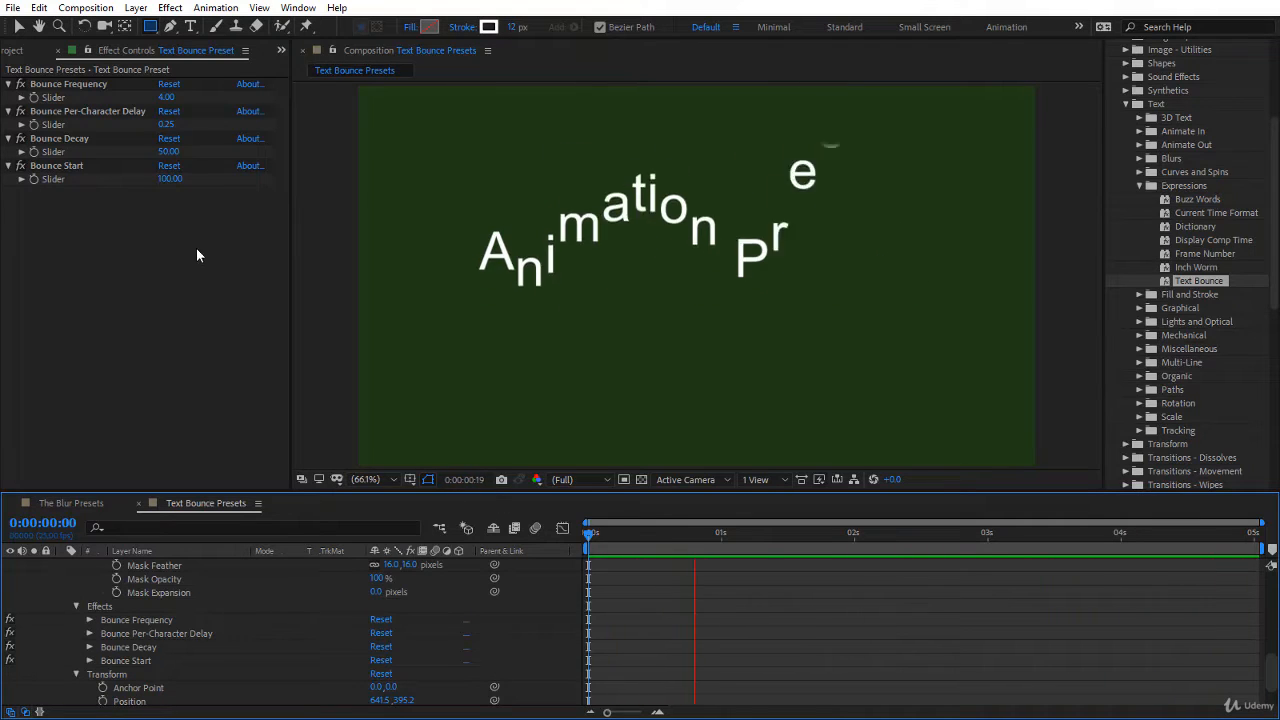
pyautogui.click(68, 84)
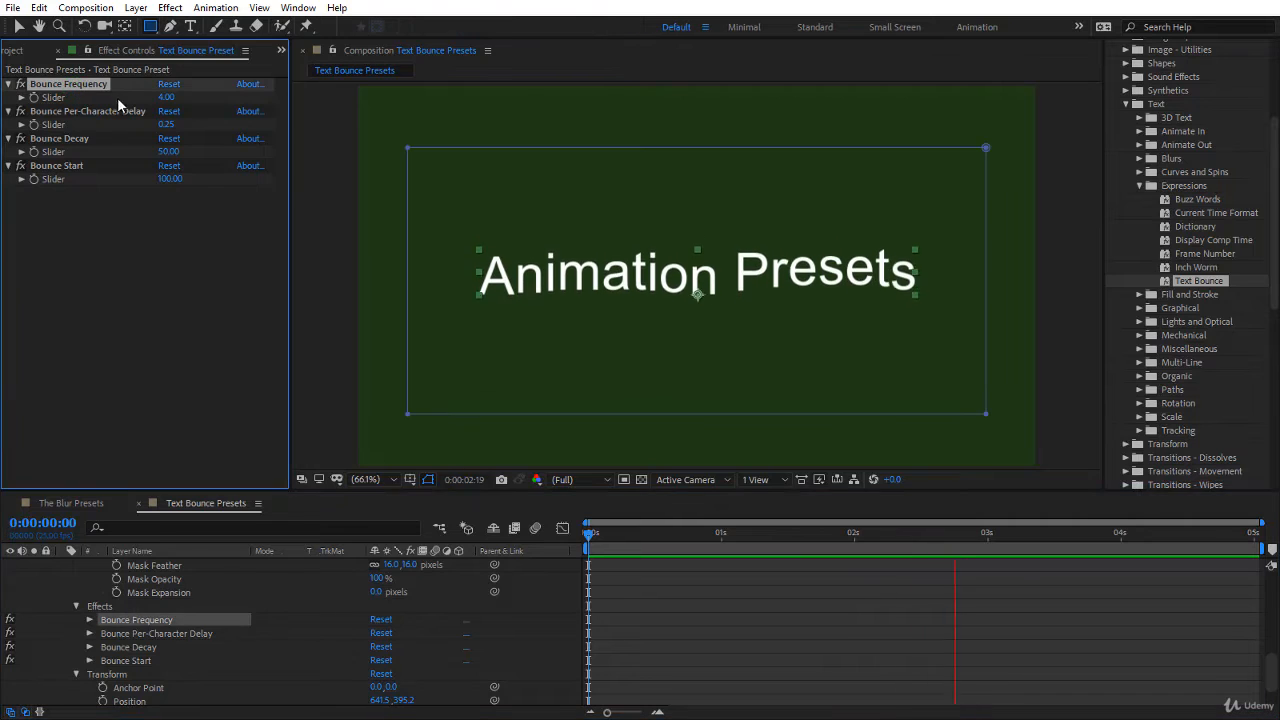
pyautogui.press('space')
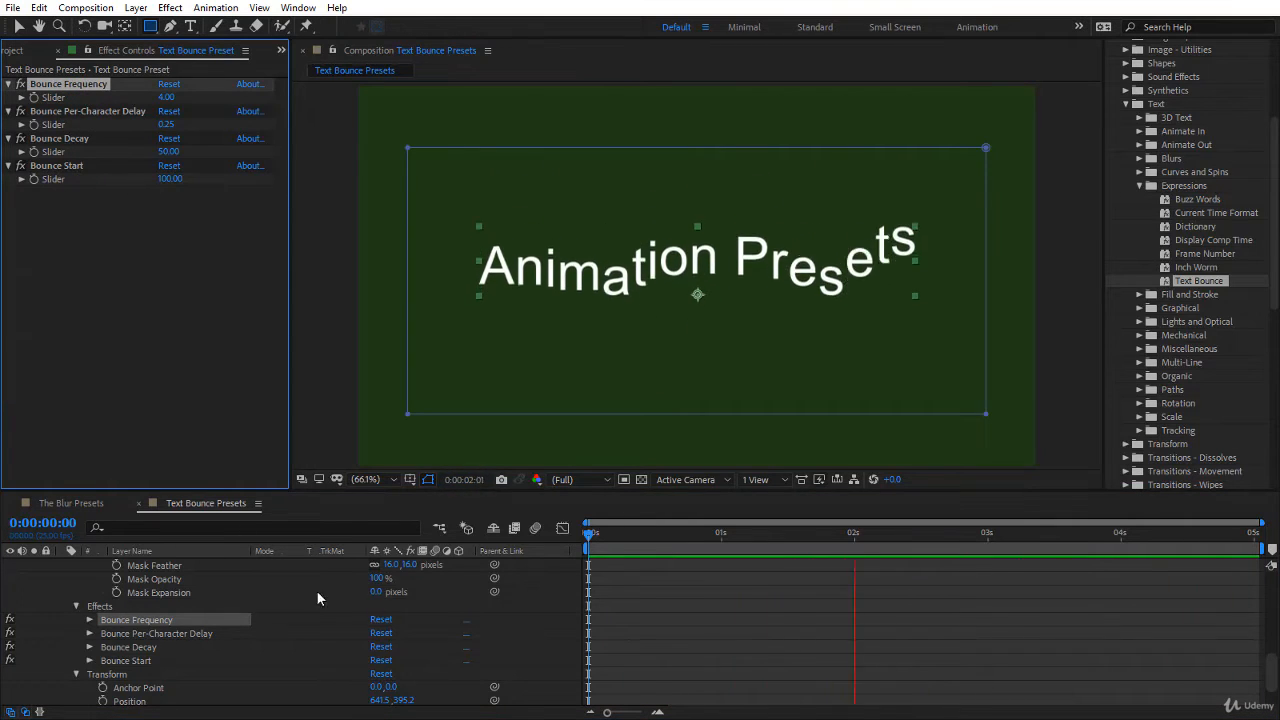
pyautogui.click(606, 538)
pyautogui.moveTo(608, 545); pyautogui.dragTo(649, 557)
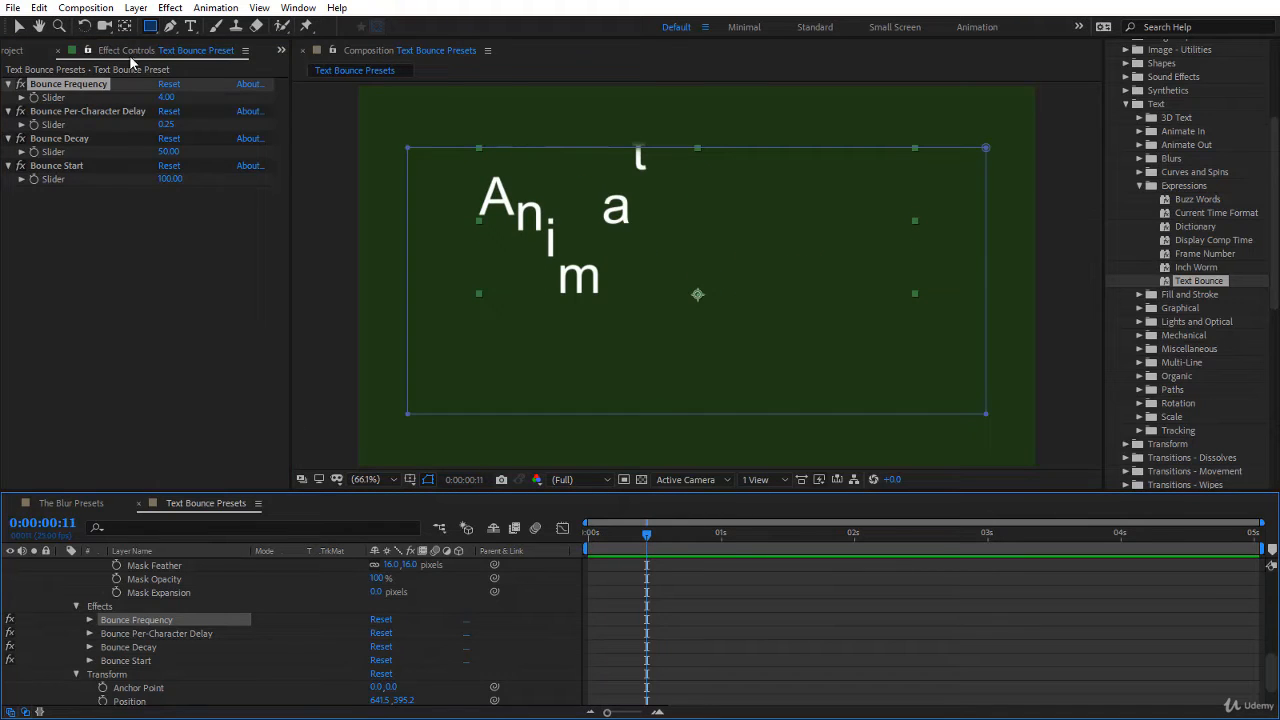
# Step: Set the Bounce Frequency slider to 1 and preview the animation from the start
pyautogui.click(166, 97)
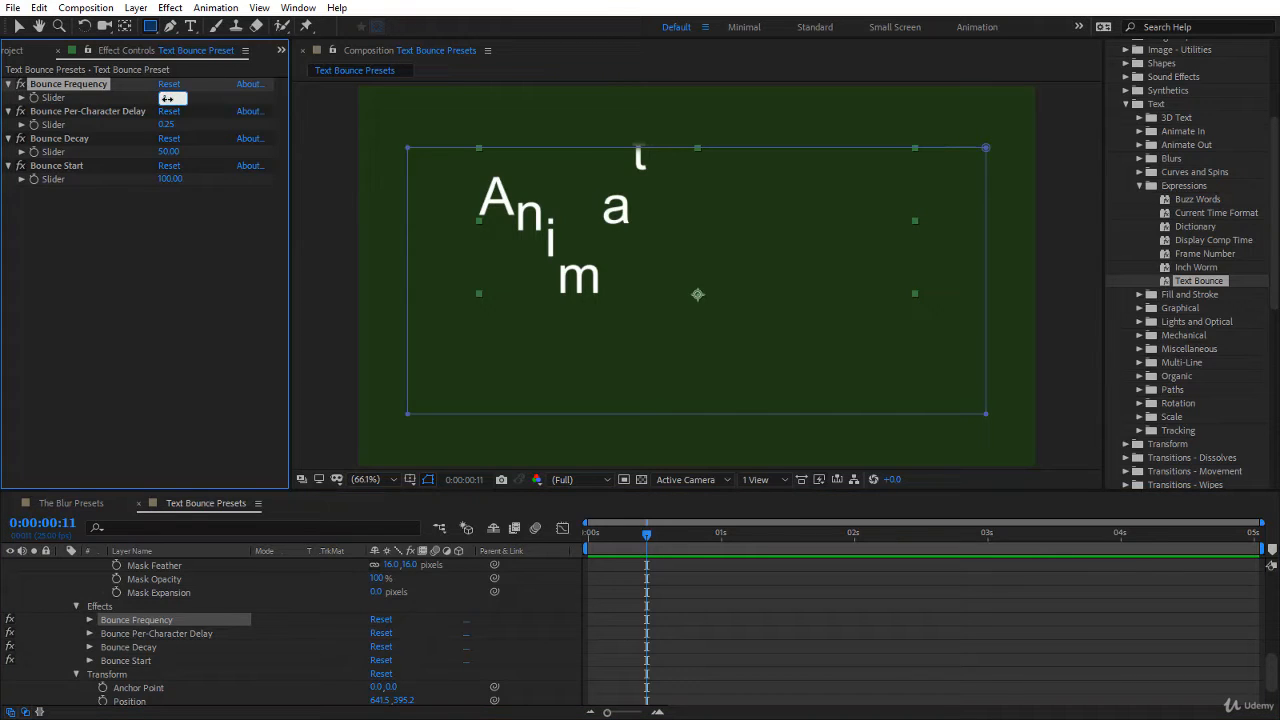
pyautogui.press('Return')
pyautogui.moveTo(619, 534); pyautogui.dragTo(553, 544)
pyautogui.press('space')
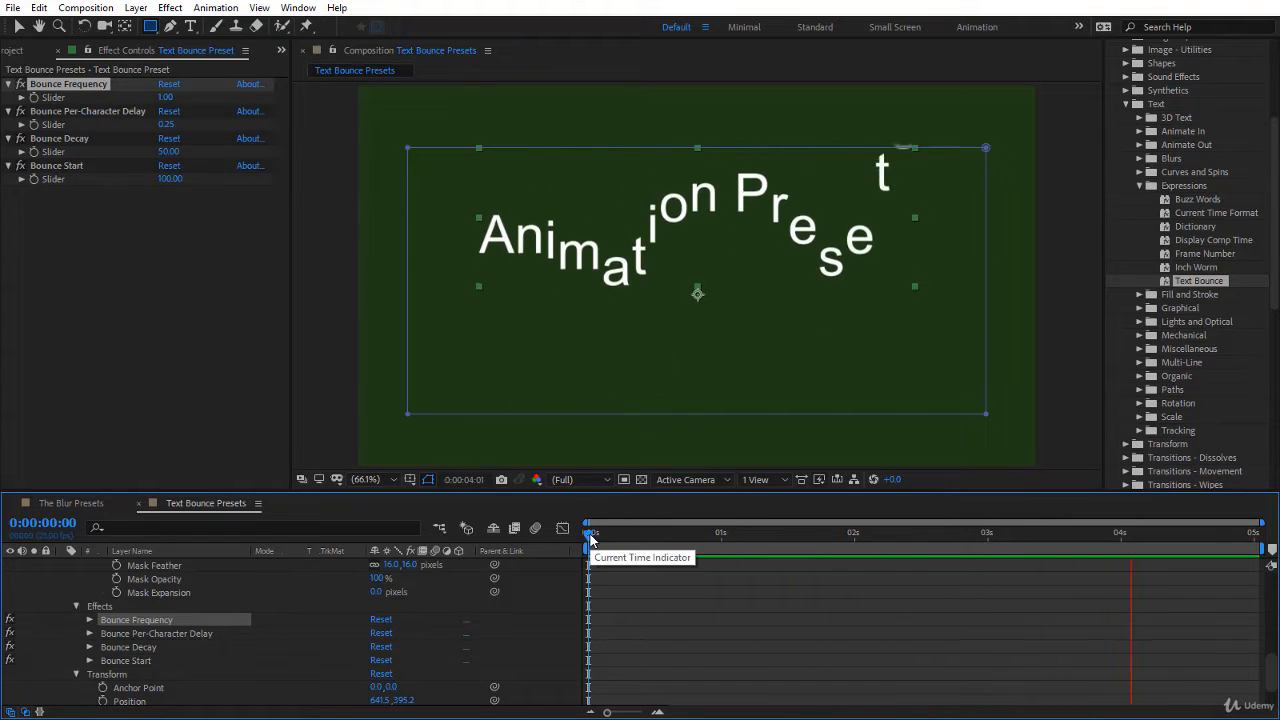
# Step: Return to the start of the composition, set the Bounce Frequency slider to 10 and preview the animation
pyautogui.moveTo(590, 540)
pyautogui.mouseDown()
pyautogui.moveTo(732, 553)
pyautogui.moveTo(1277, 544)
pyautogui.moveTo(588, 540)
pyautogui.mouseUp()
pyautogui.click(166, 98)
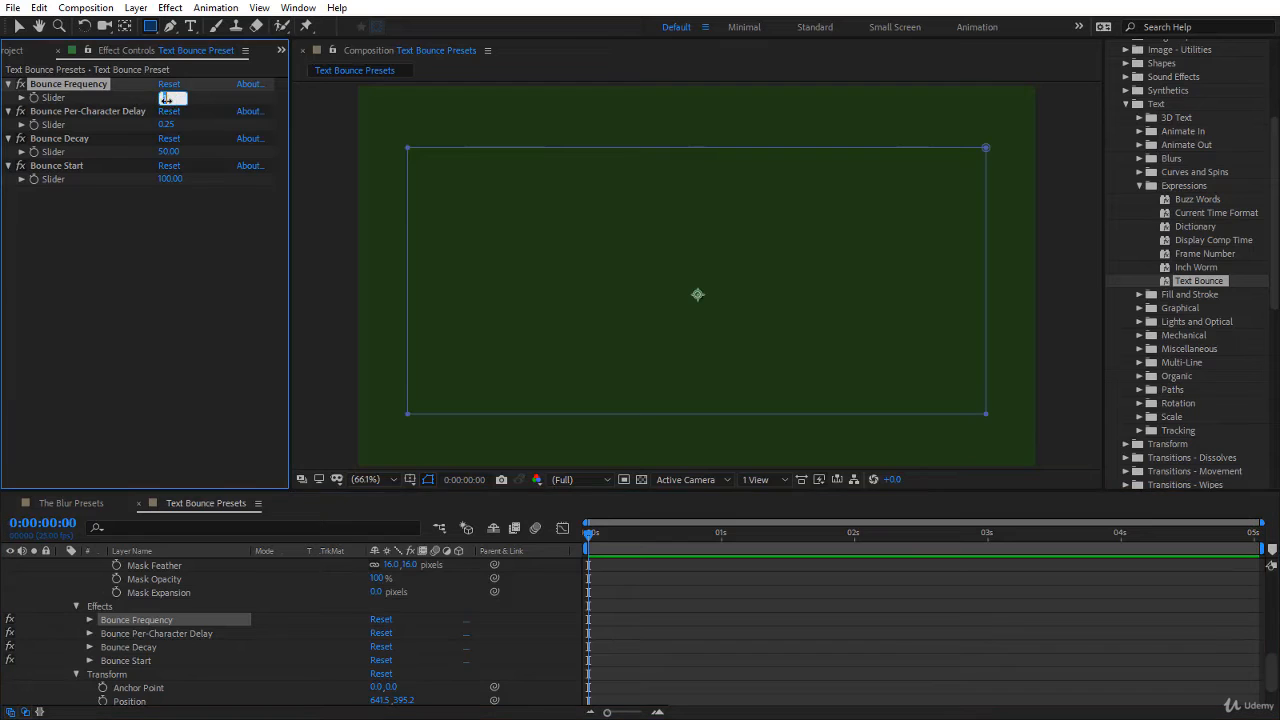
pyautogui.write('10')
pyautogui.press('Return')
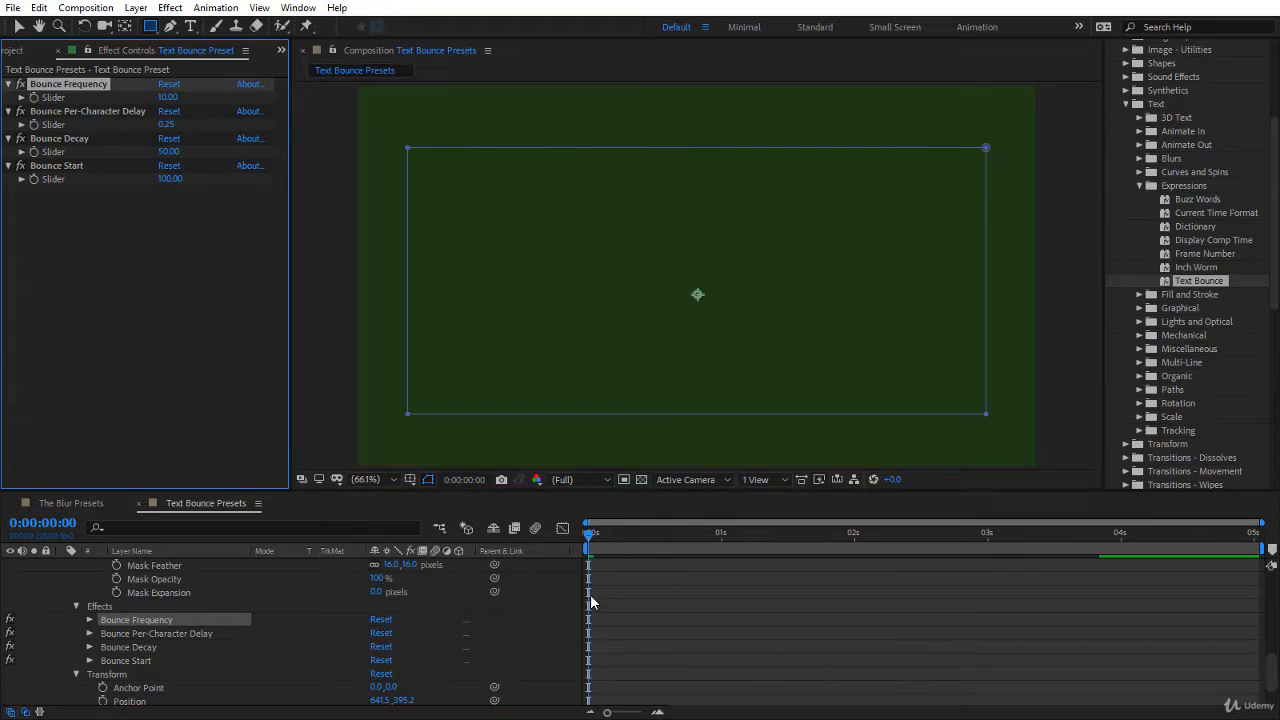
pyautogui.click(628, 592)
pyautogui.press('space')
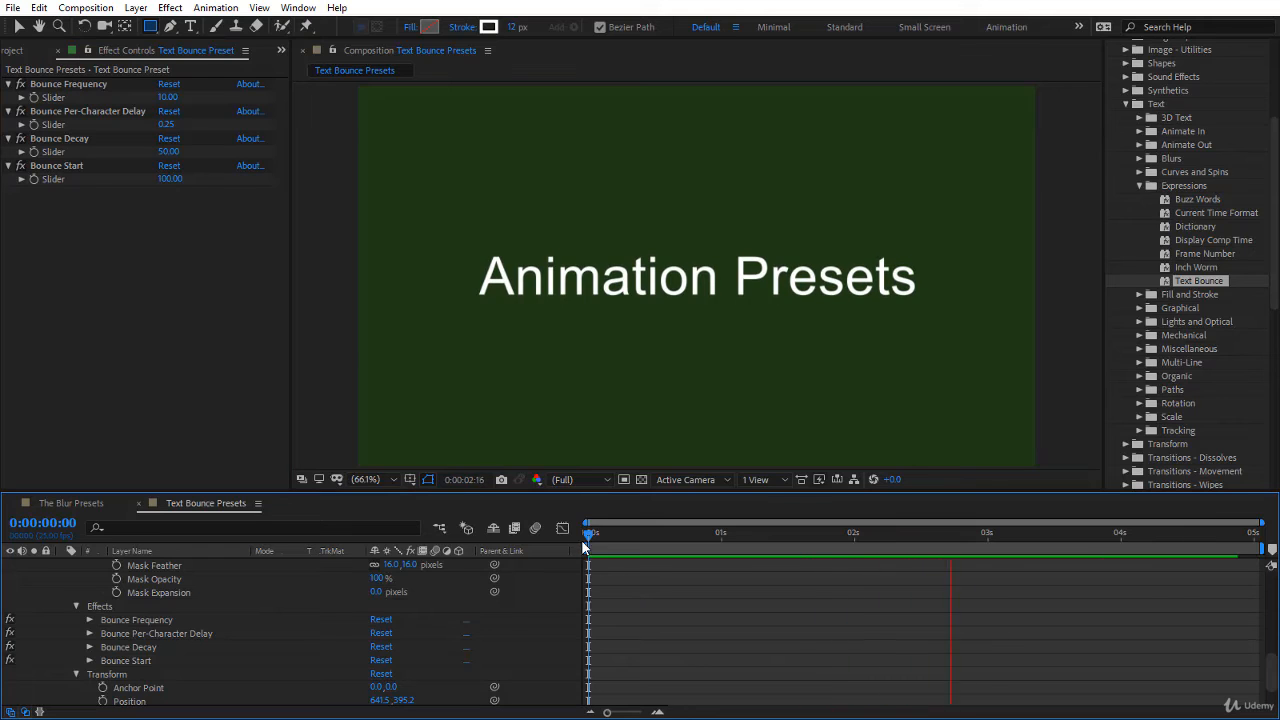
# Step: Set the Bounce Frequency slider to 5, preview the animation and scrub the first second to 0:00:01:01
pyautogui.moveTo(588, 538); pyautogui.dragTo(385, 593)
pyautogui.click(167, 97)
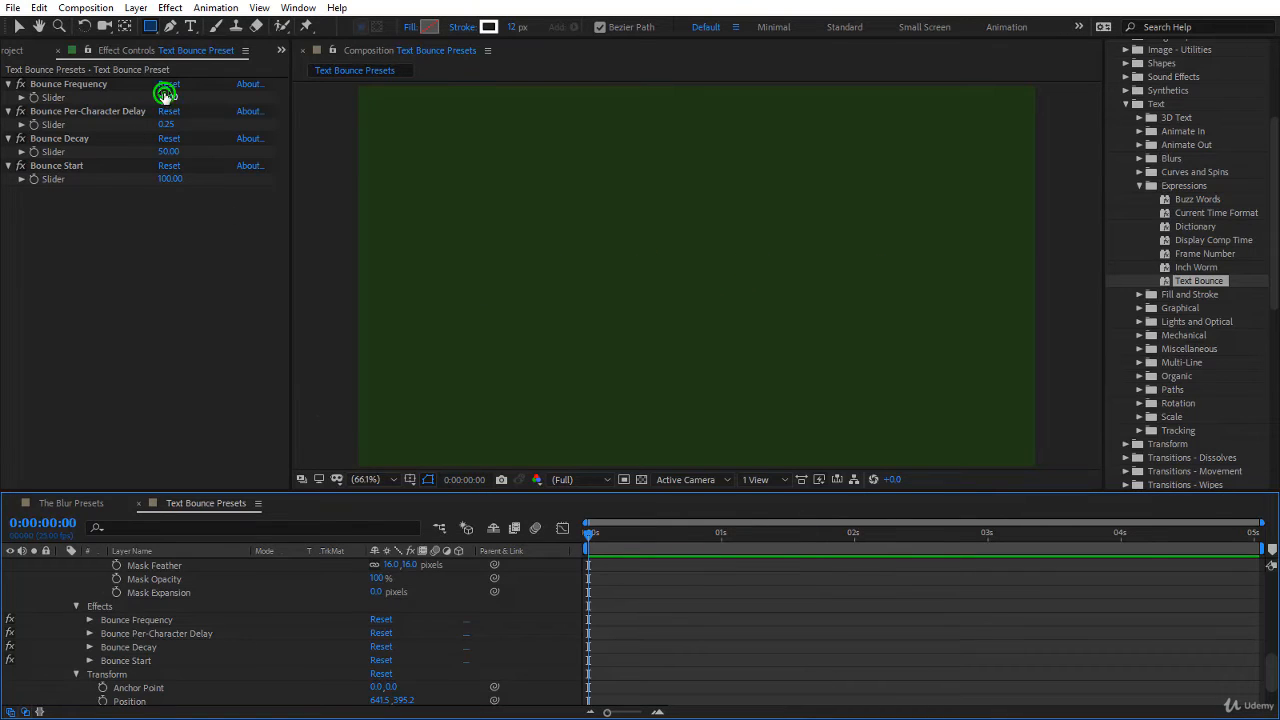
pyautogui.write('5')
pyautogui.press('Return')
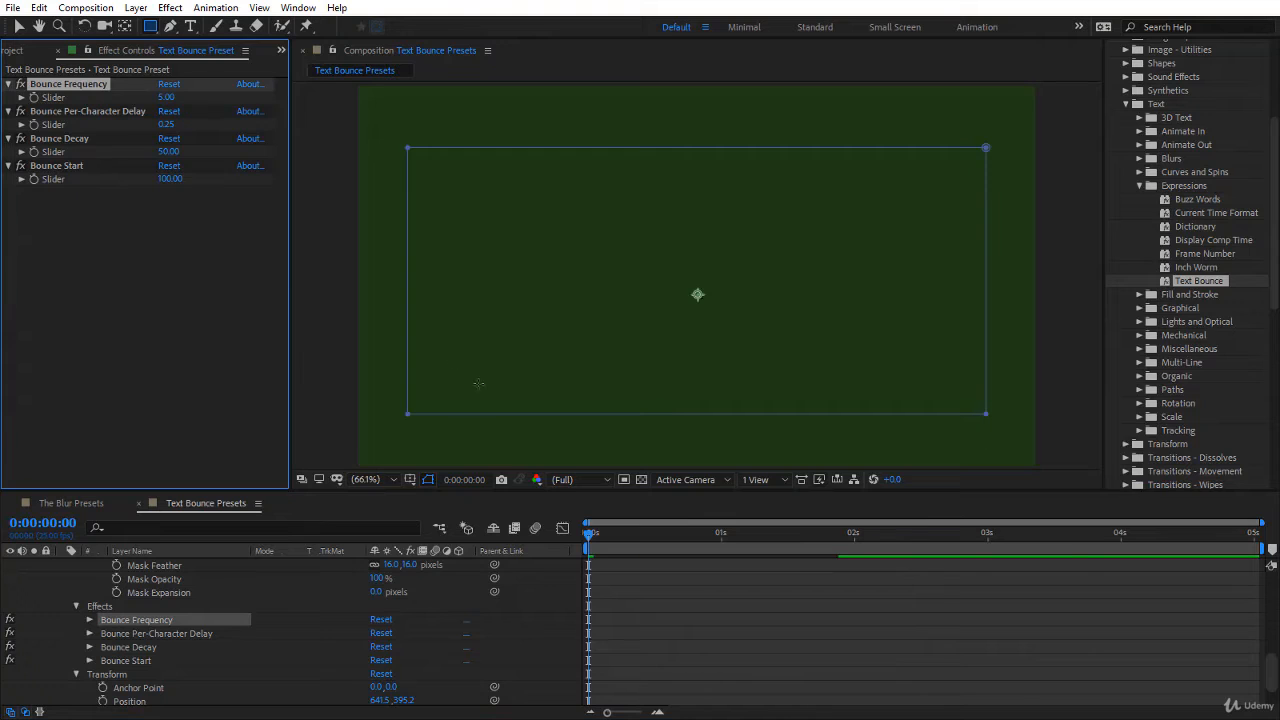
pyautogui.press('space')
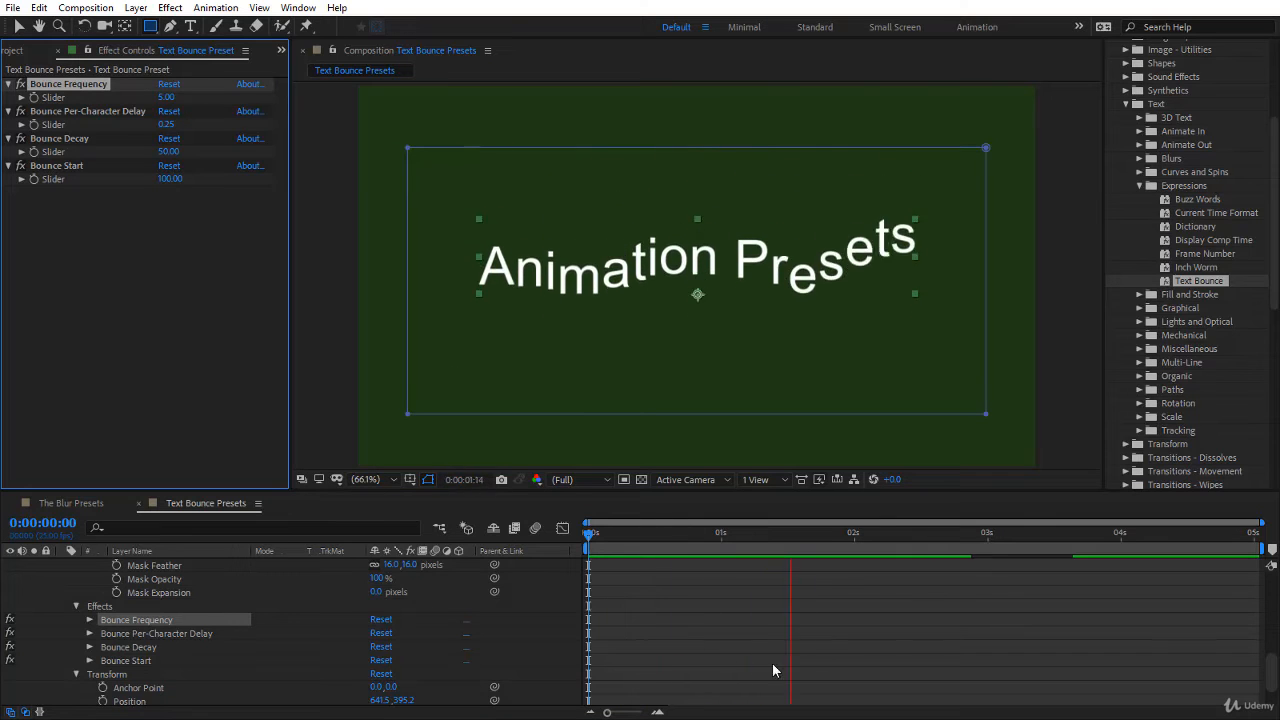
pyautogui.click(586, 535)
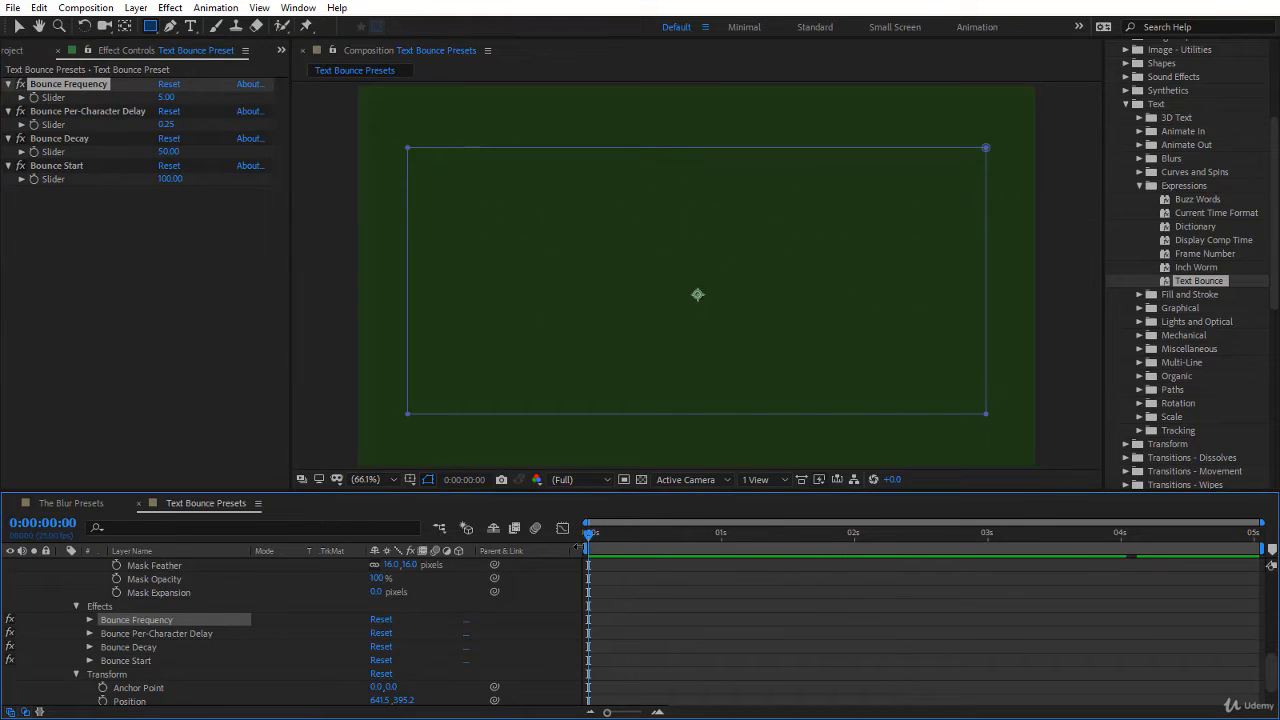
pyautogui.moveTo(589, 535); pyautogui.dragTo(726, 538)
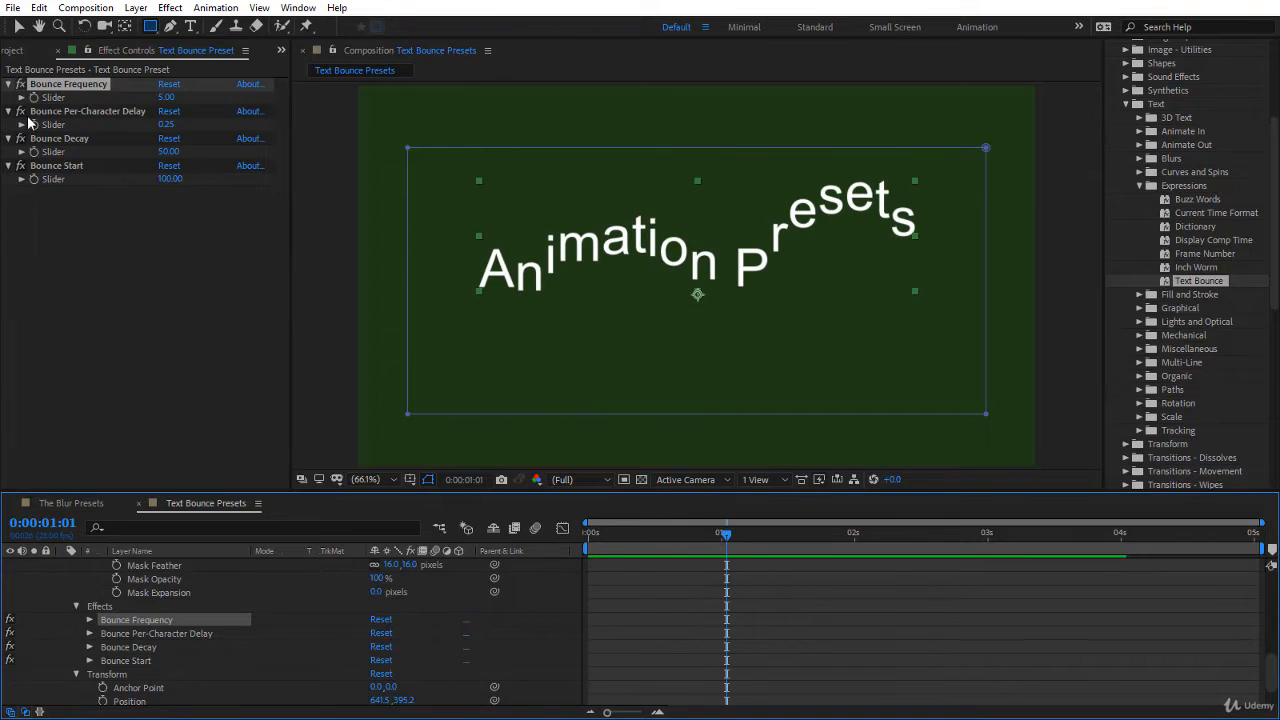
# Step: Set the Bounce Per-Character Delay slider to 1, preview from the start and scrub to 0:00:04:10
pyautogui.click(164, 125)
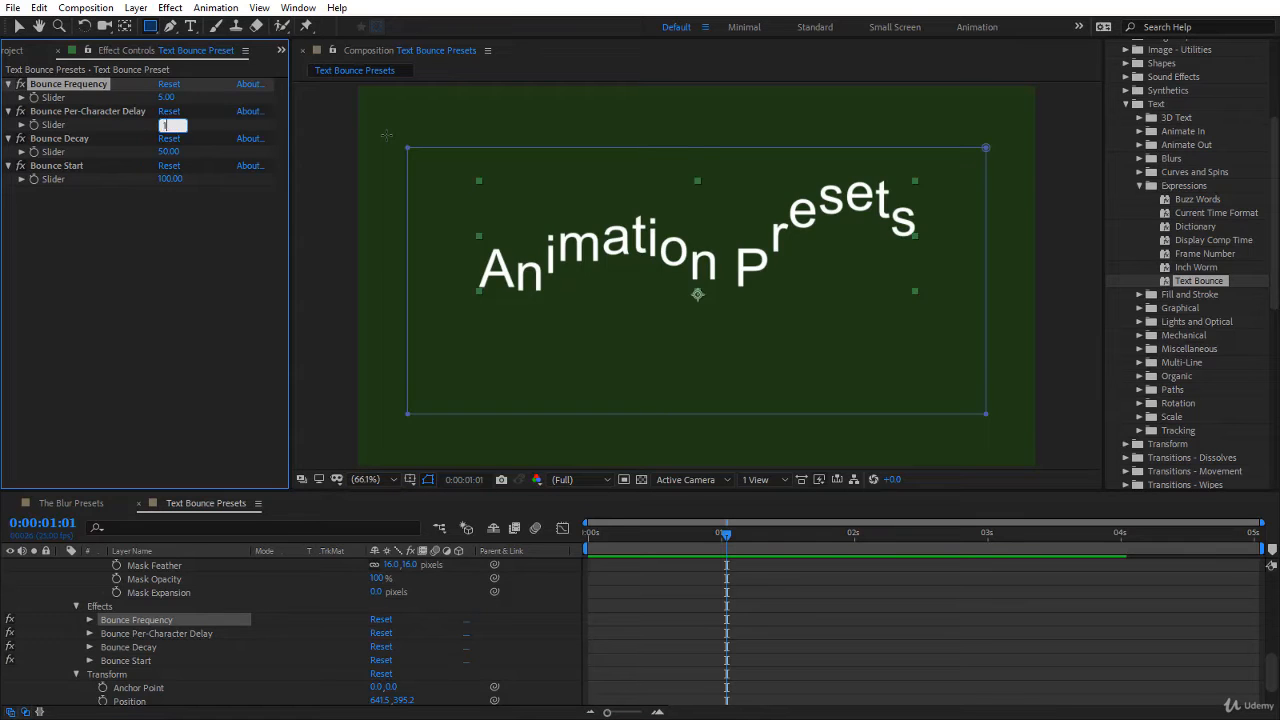
pyautogui.write('1')
pyautogui.press('Return')
pyautogui.click(588, 539)
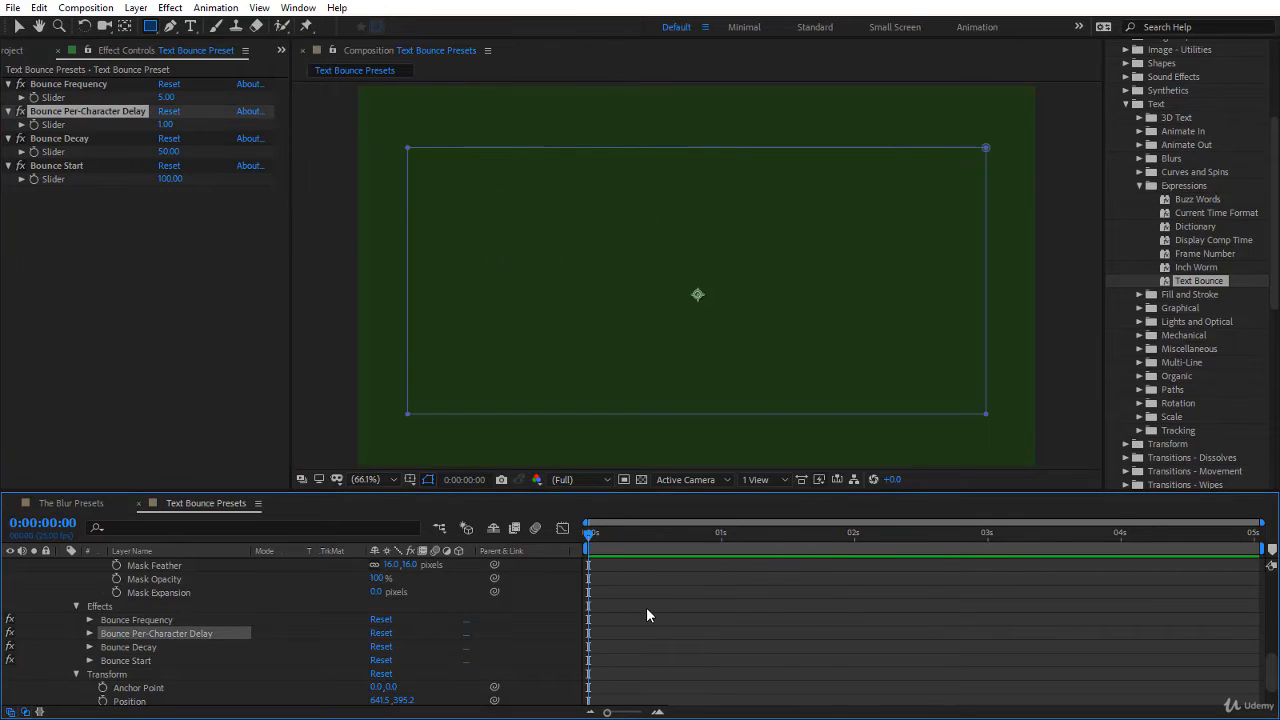
pyautogui.press('space')
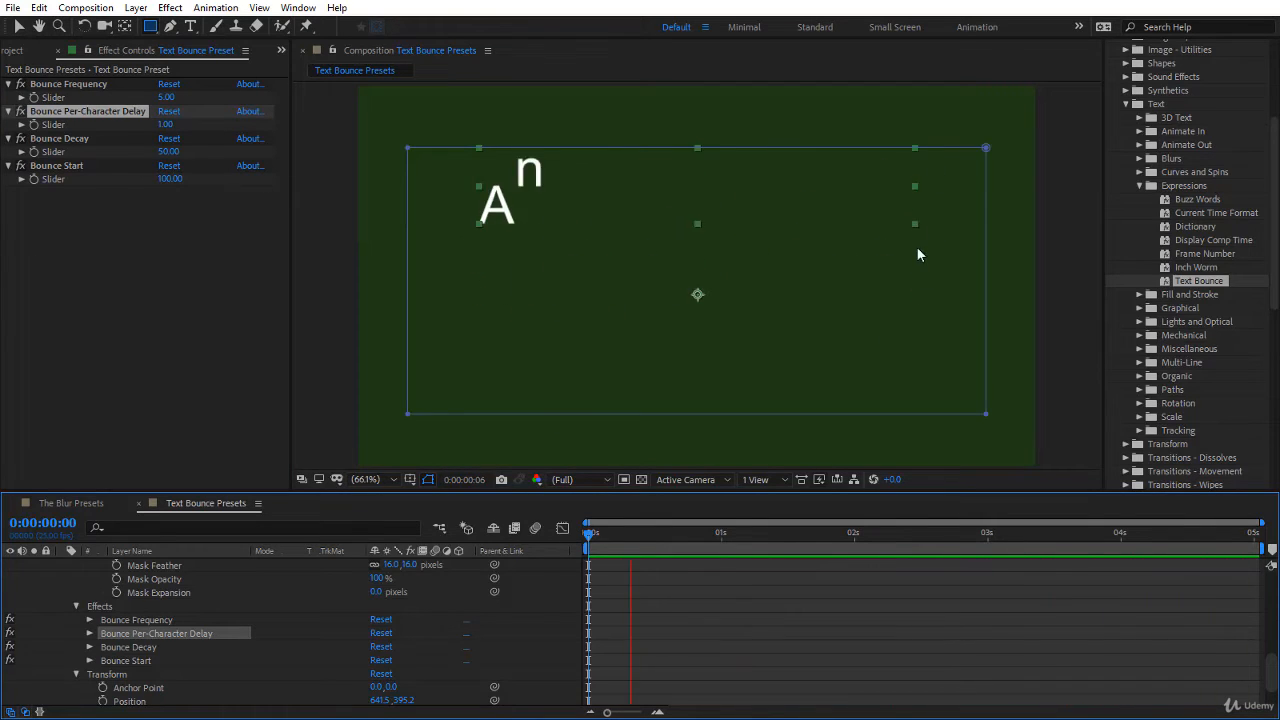
pyautogui.click(988, 543)
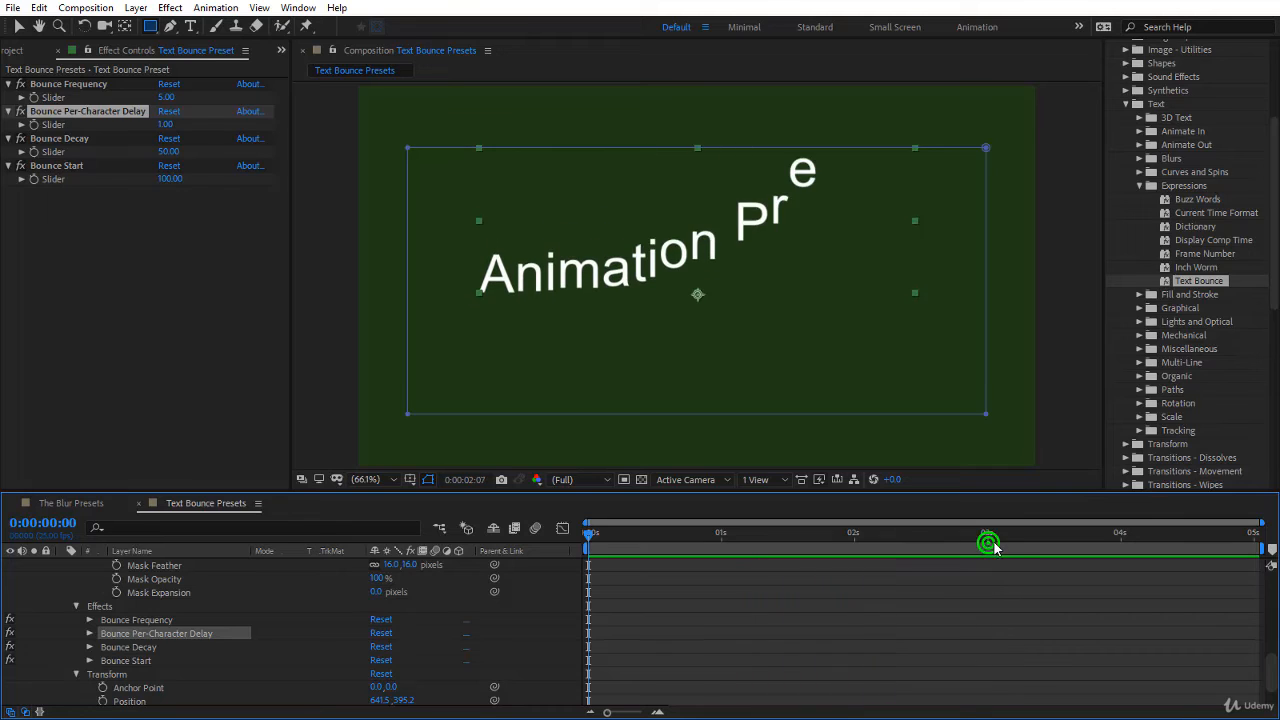
pyautogui.moveTo(994, 544); pyautogui.dragTo(1175, 568)
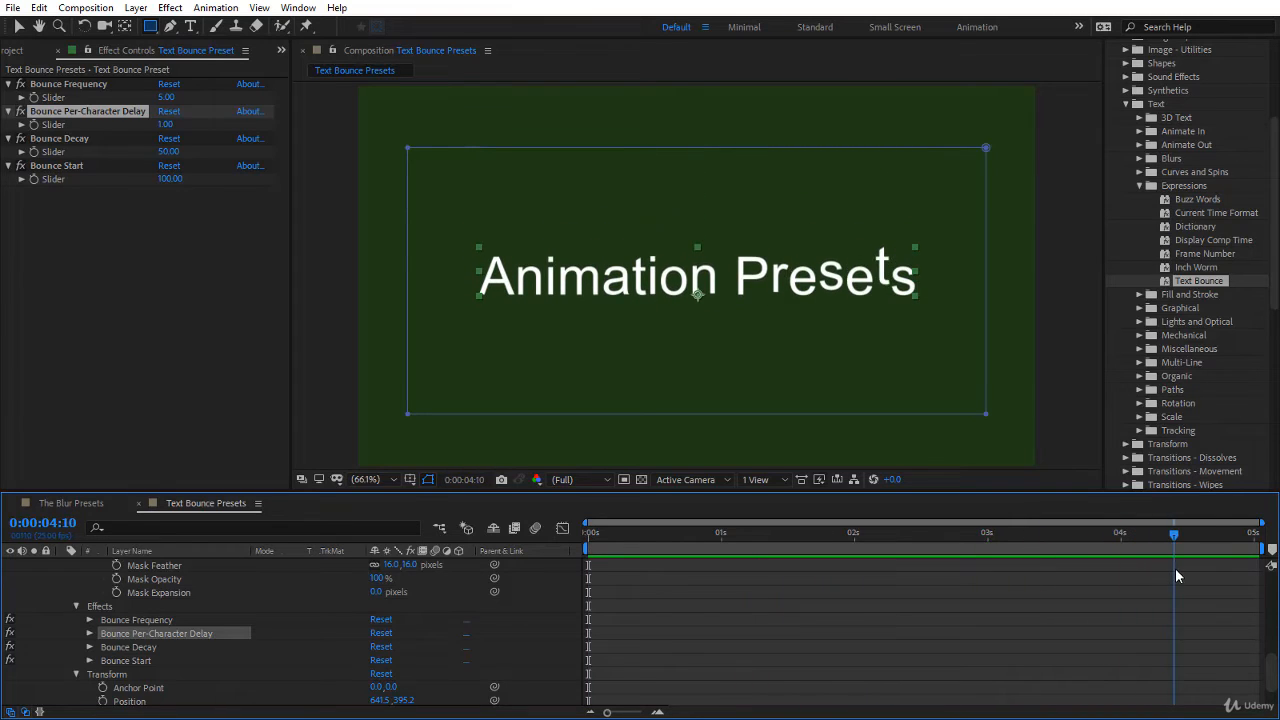
# Step: Set the Bounce Per-Character Delay slider to 0.1, preview from the start of the composition and scrub to 0:00:01:22
pyautogui.press('Home')
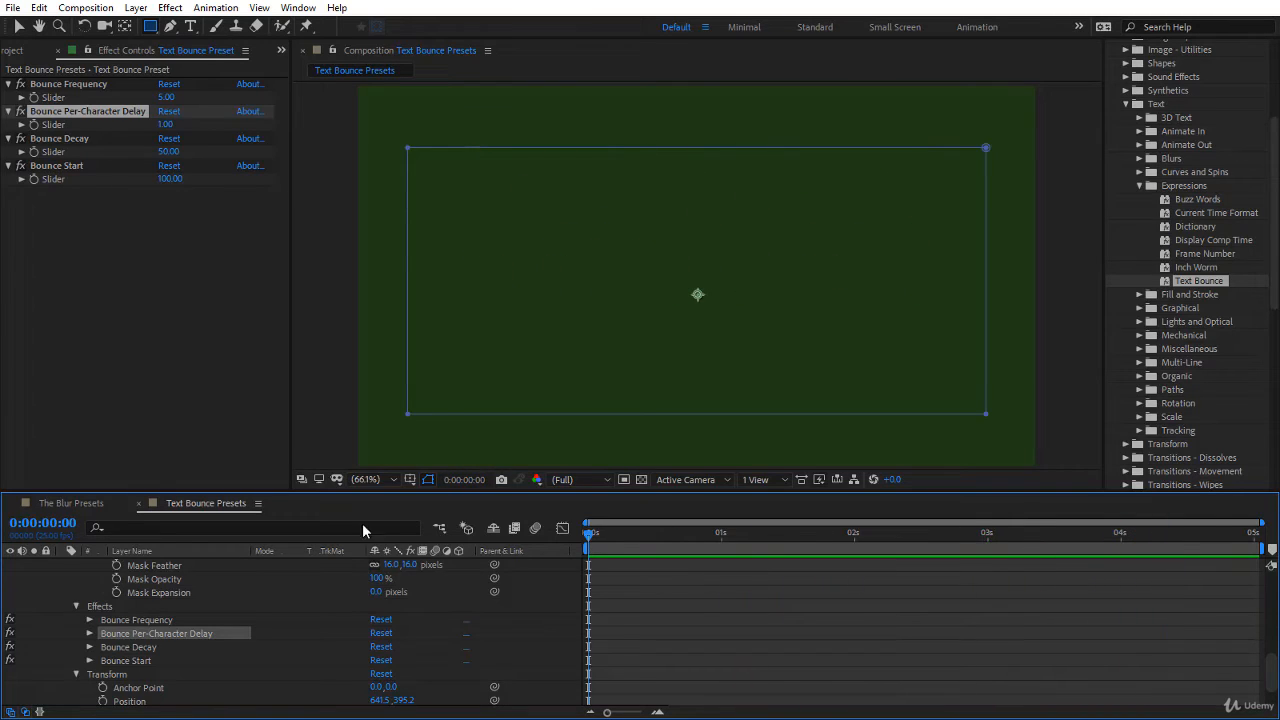
pyautogui.click(167, 125)
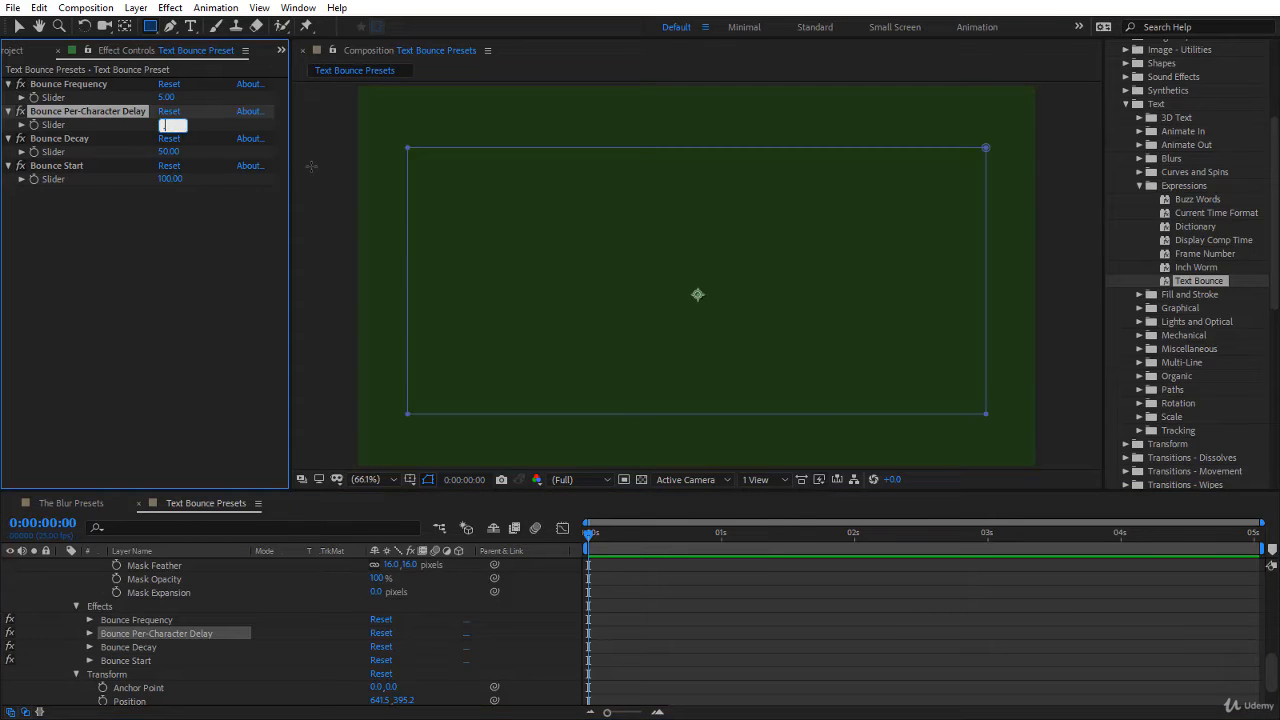
pyautogui.press('Return')
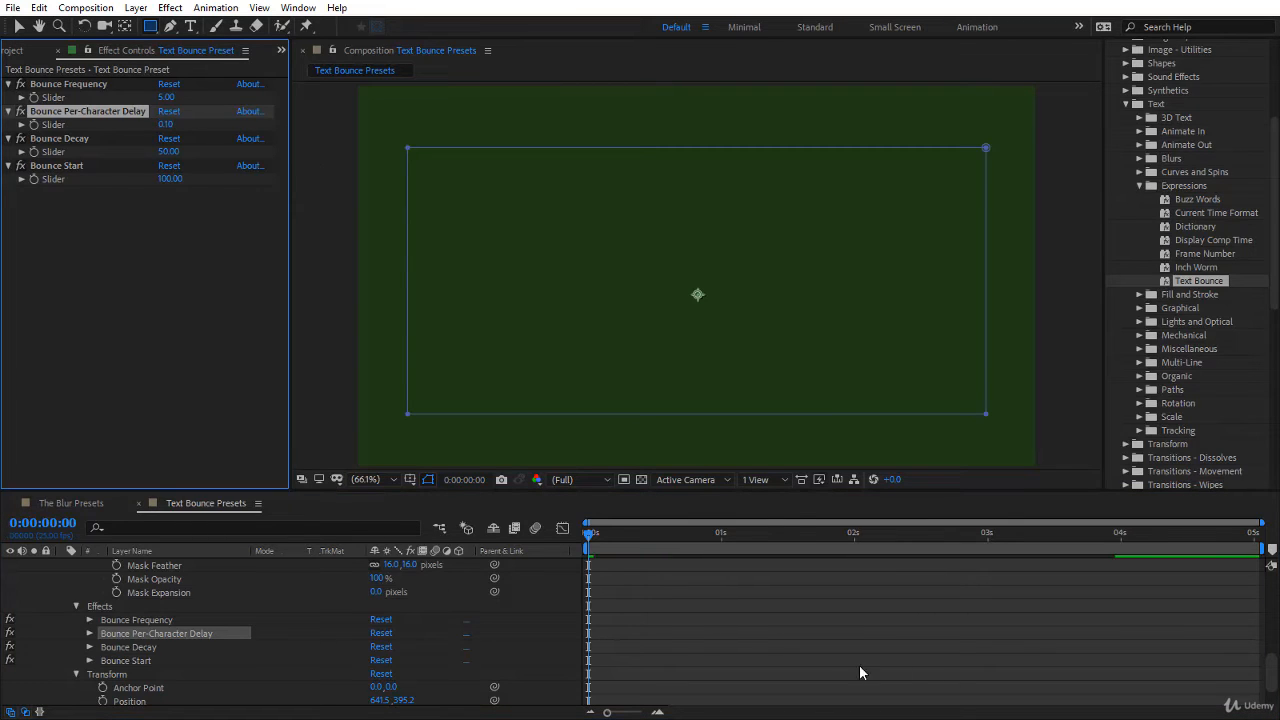
pyautogui.press('space')
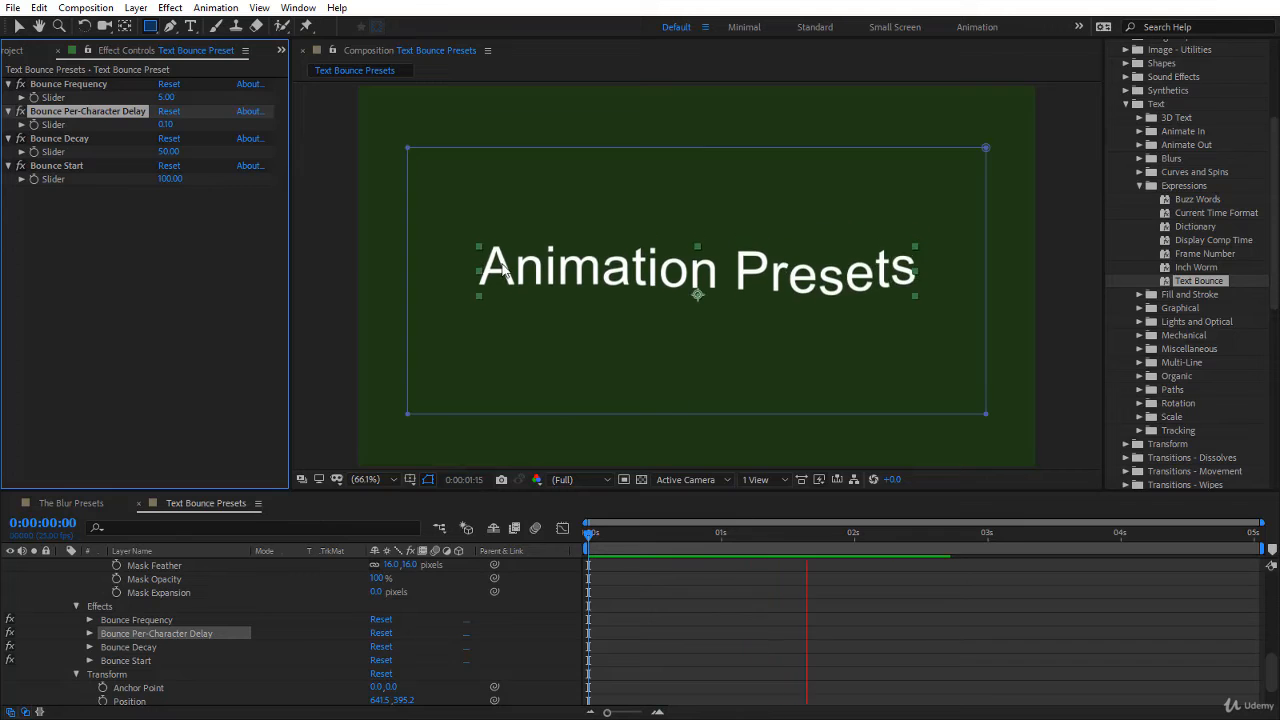
pyautogui.moveTo(587, 534); pyautogui.dragTo(838, 588)
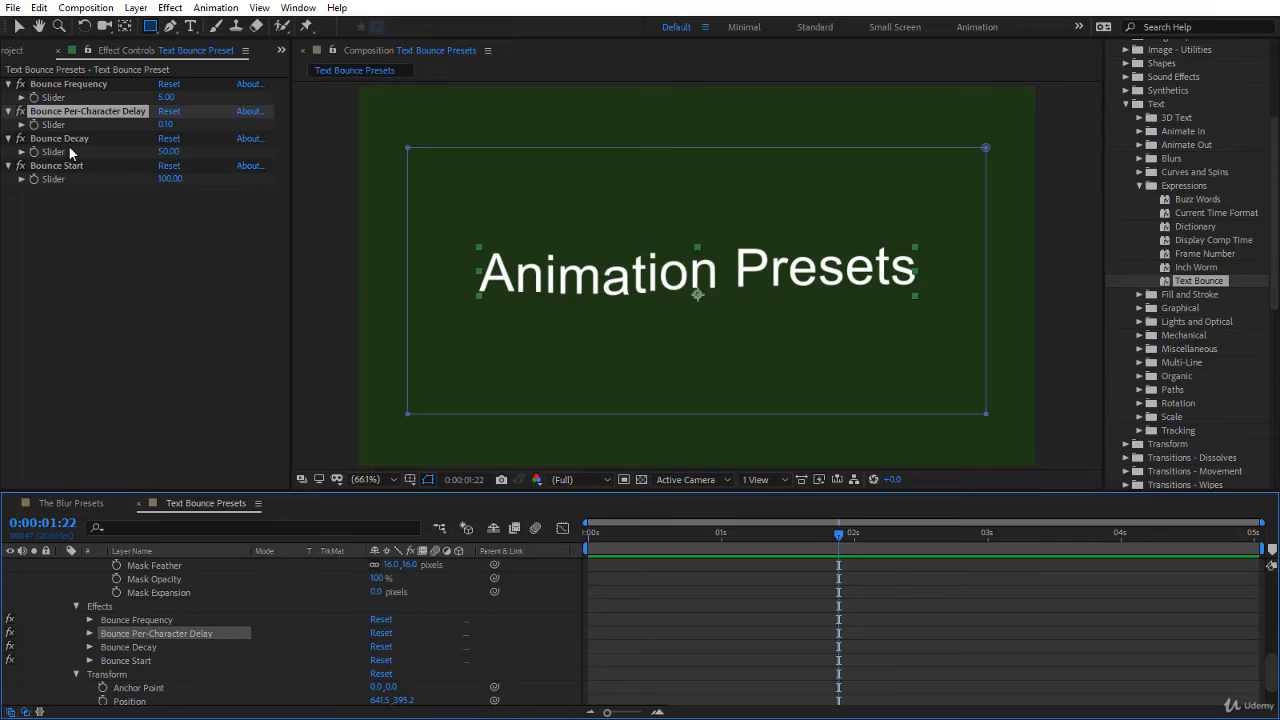
# Step: Set the Bounce Decay slider to 25, preview the animation from the start and return to the first frame
pyautogui.click(169, 152)
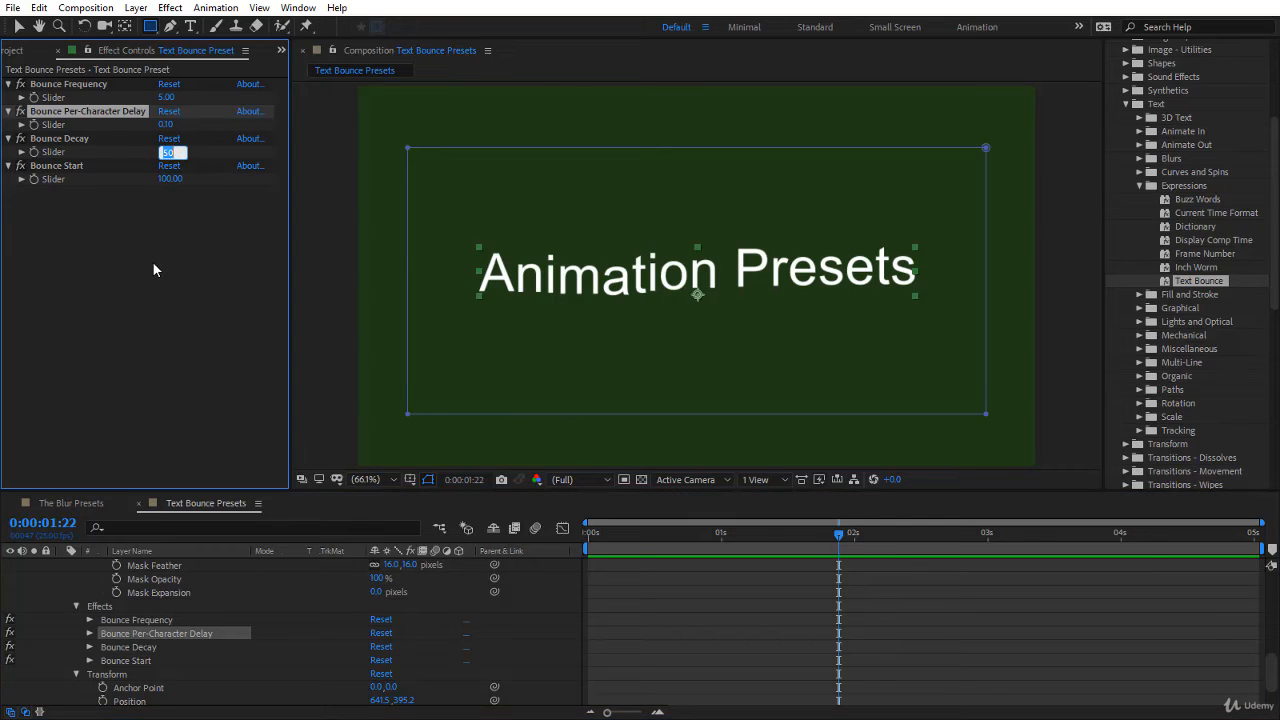
pyautogui.write('25')
pyautogui.press('Return')
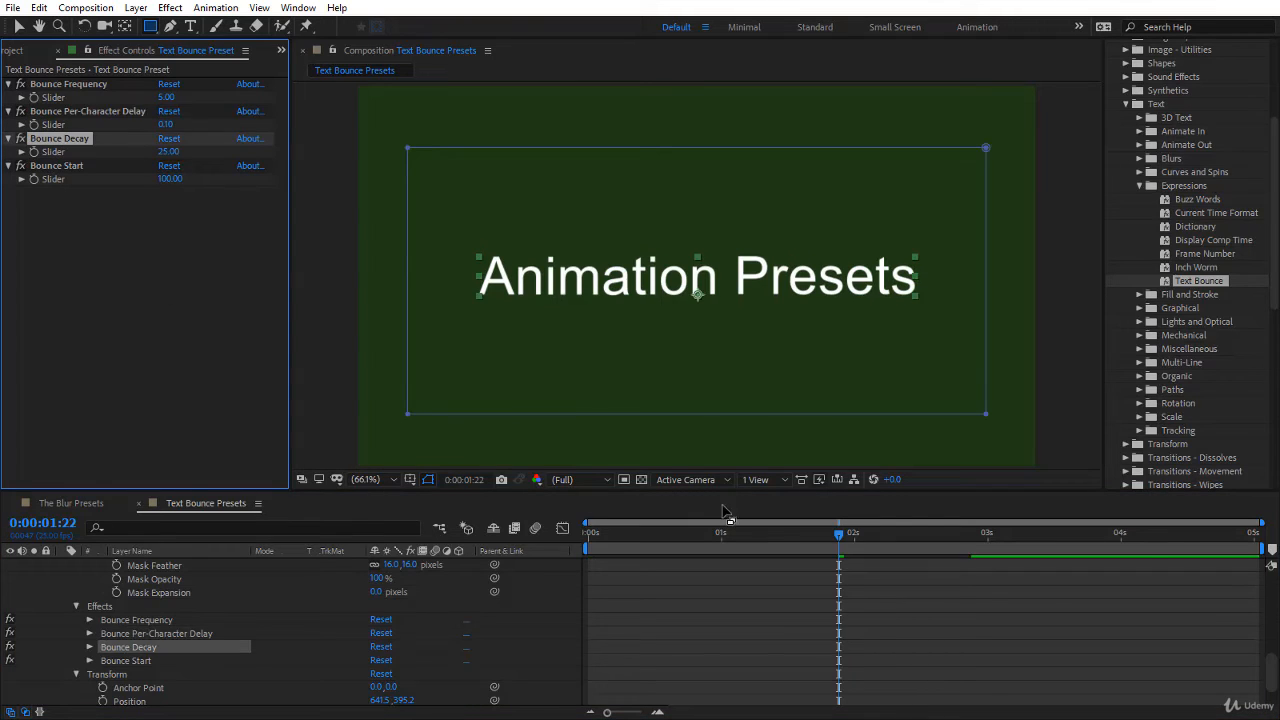
pyautogui.moveTo(725, 532); pyautogui.dragTo(501, 561)
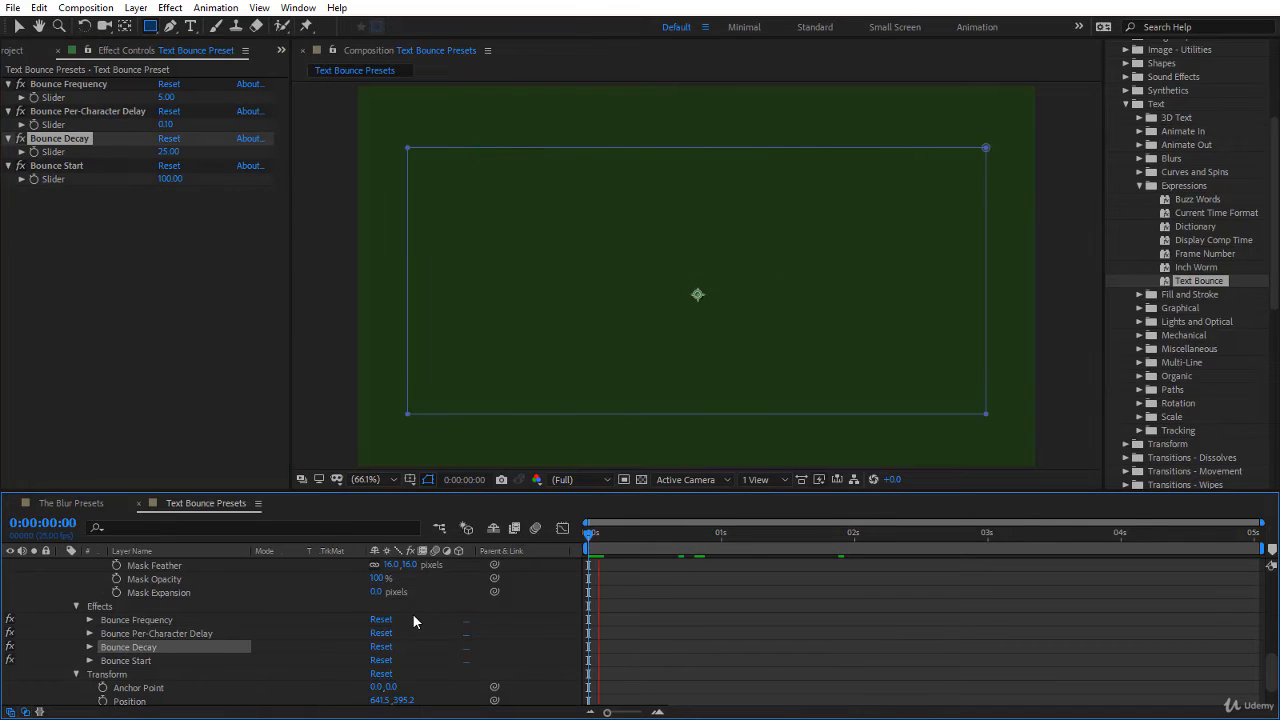
pyautogui.press('space')
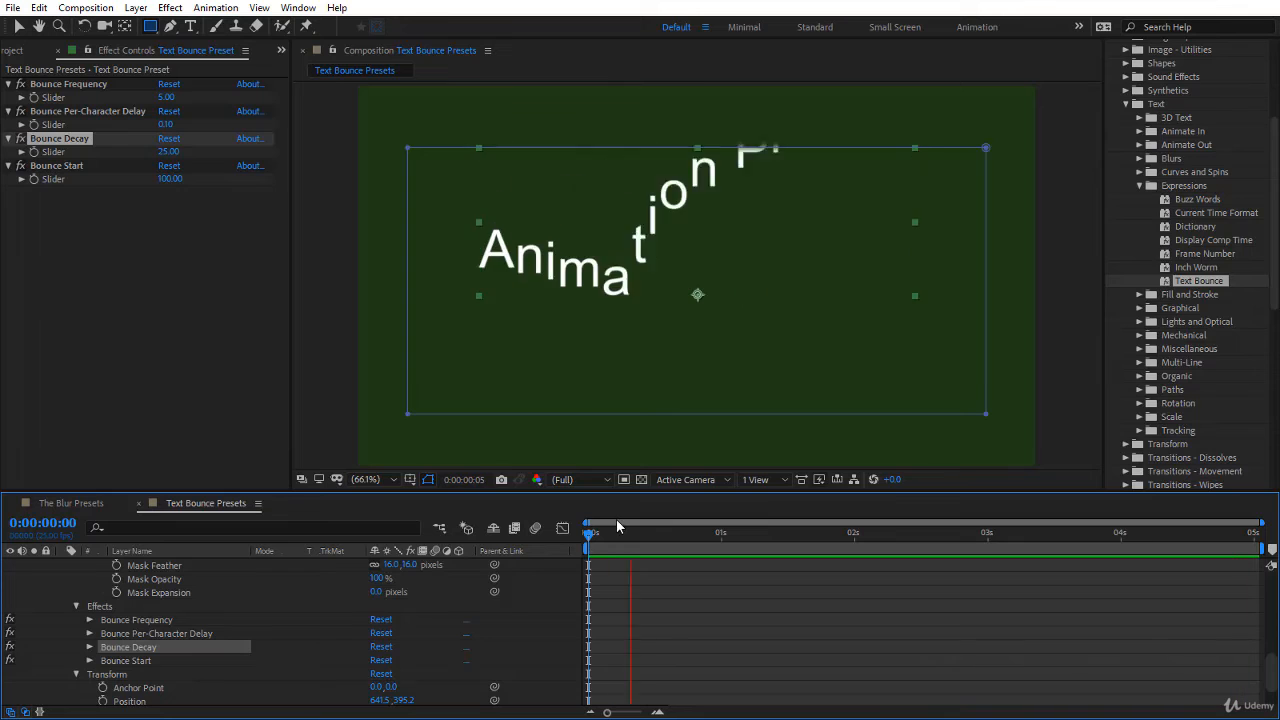
pyautogui.click(589, 534)
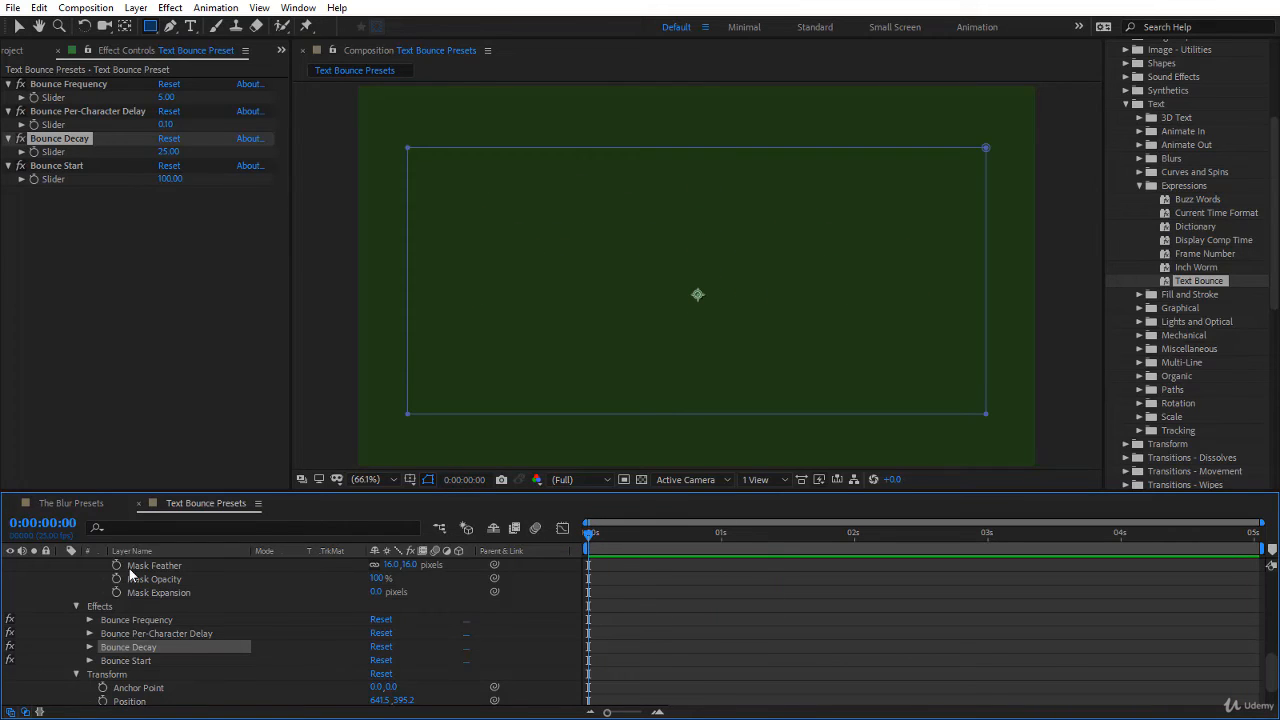
# Step: Delete the mask from the text layer
pyautogui.scroll(5, 130, 574)
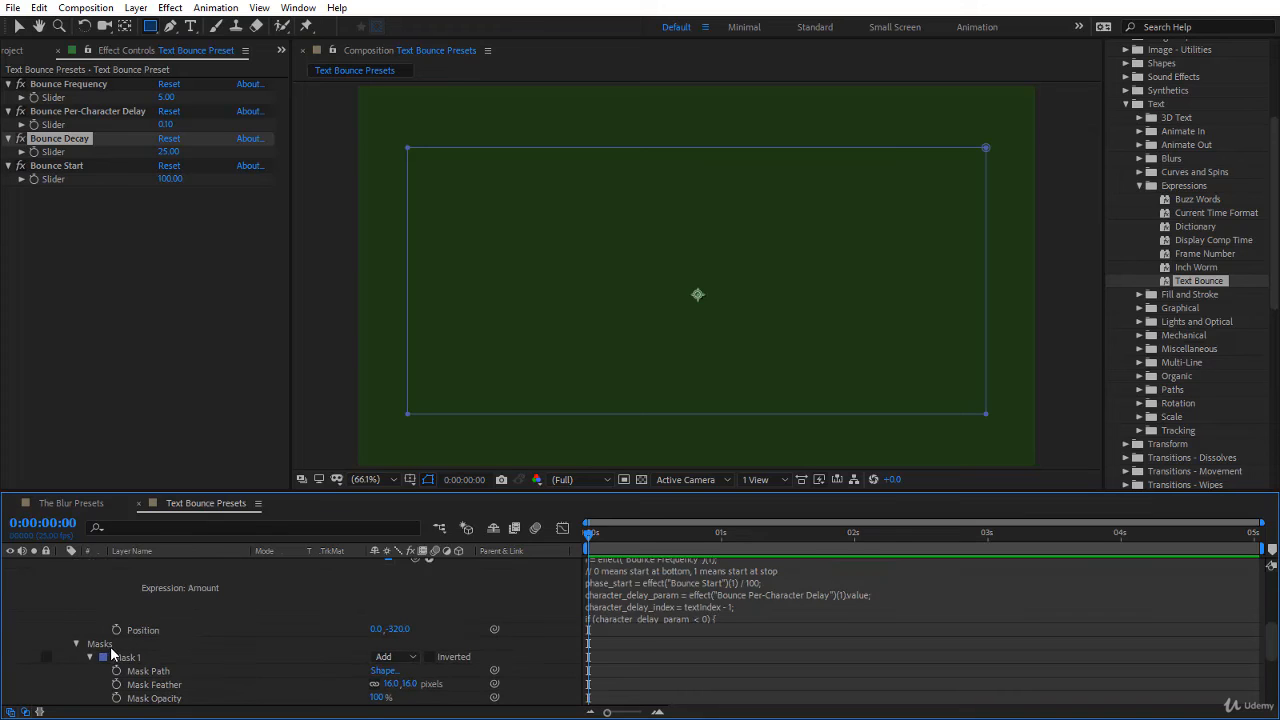
pyautogui.click(110, 646)
pyautogui.press('Delete')
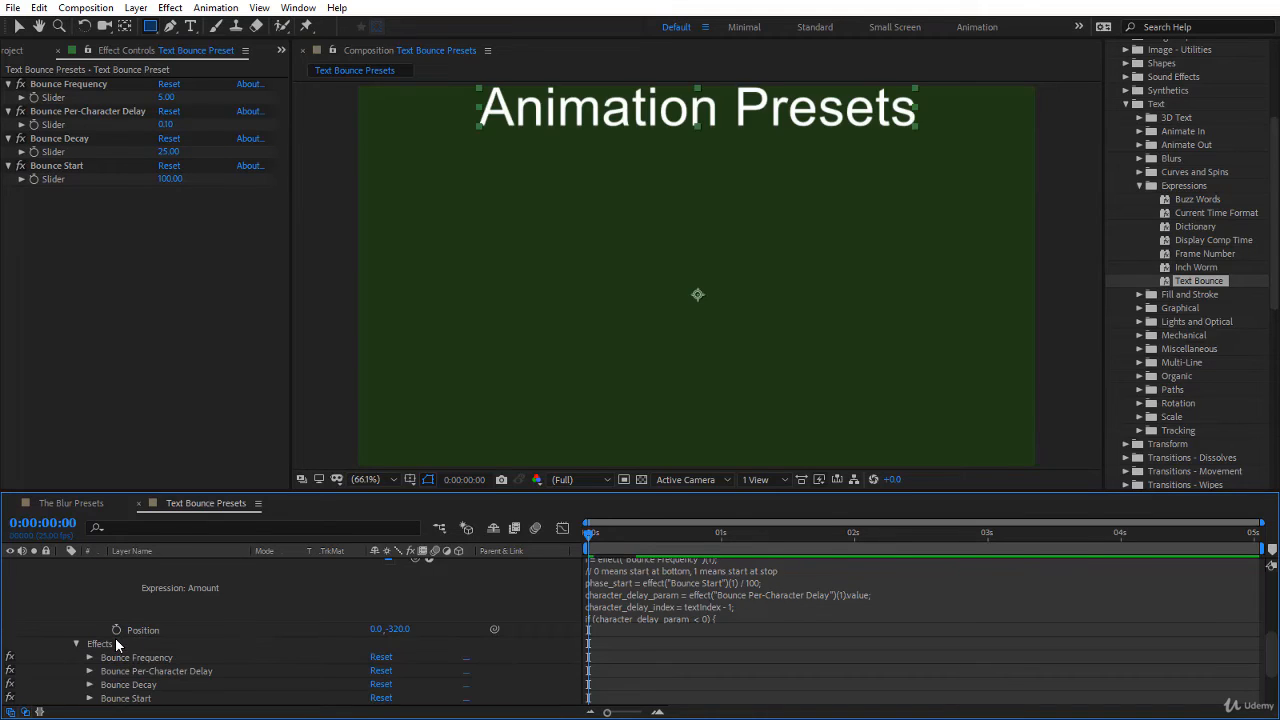
# Step: Raise the Bounce Start slider to 179 and preview the unmasked animation from the start
pyautogui.moveTo(183, 179); pyautogui.dragTo(183, 182)
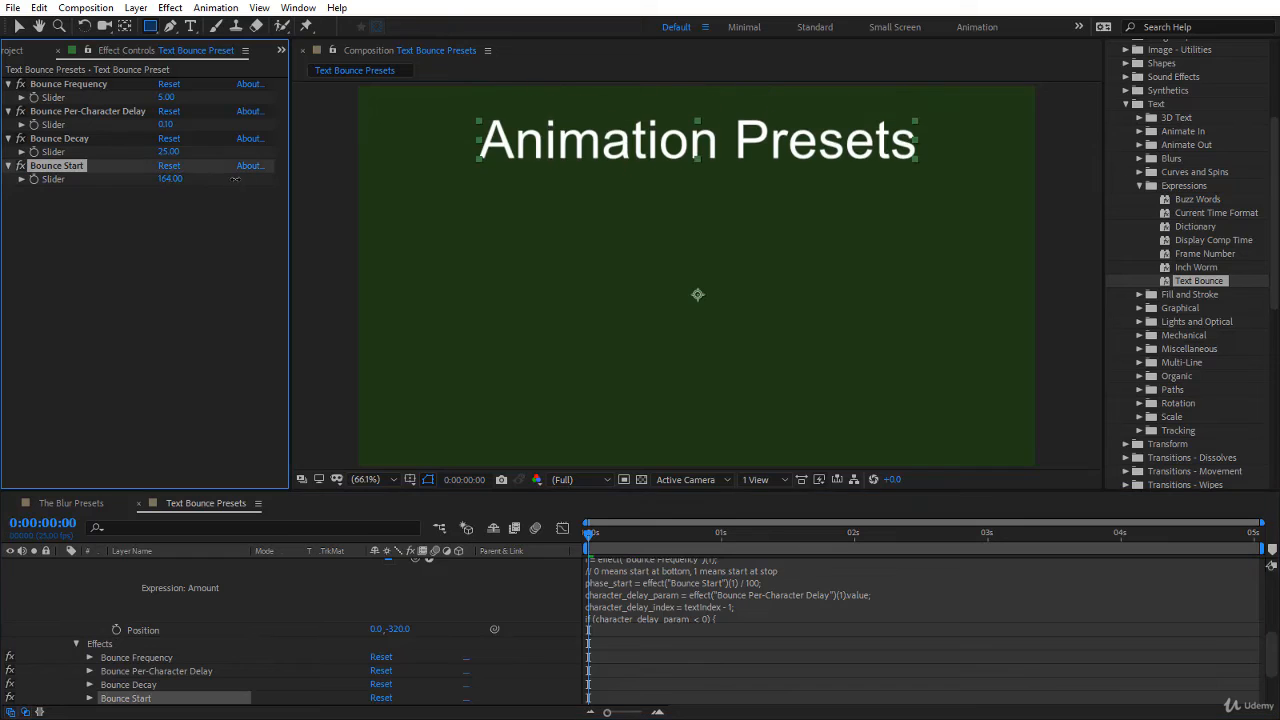
pyautogui.click(166, 180)
pyautogui.moveTo(166, 180); pyautogui.dragTo(355, 460)
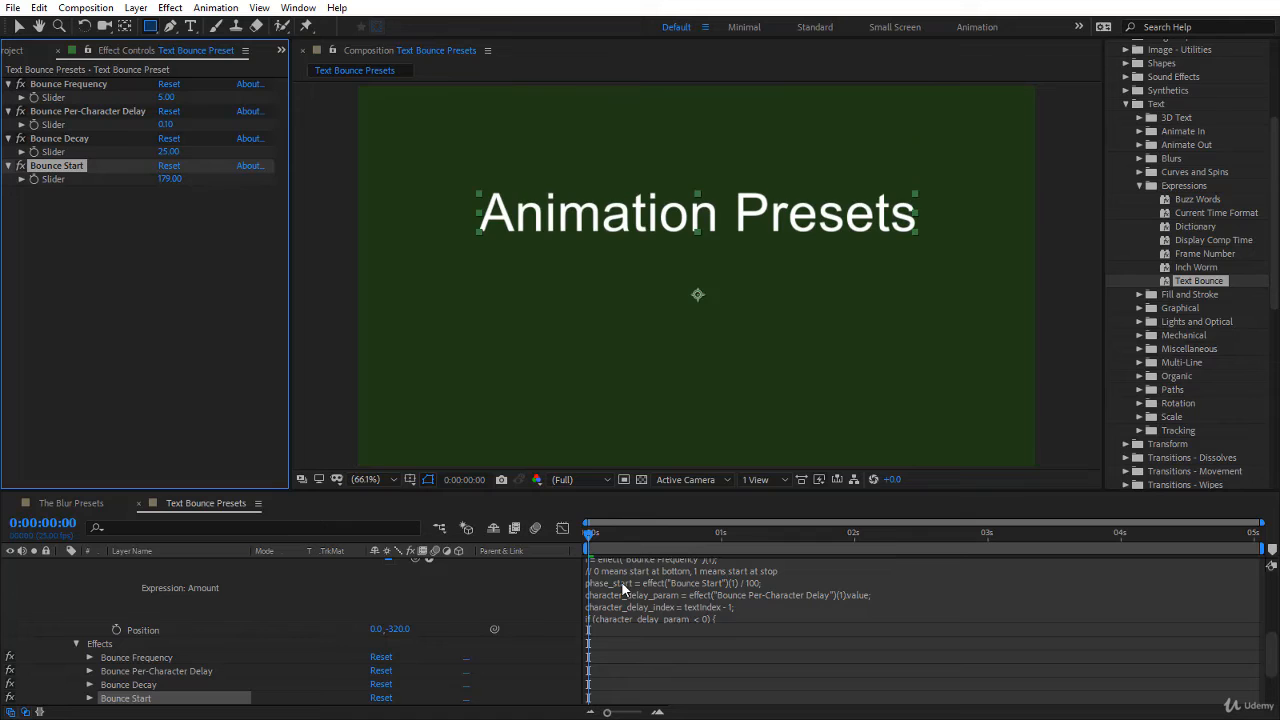
pyautogui.press('space')
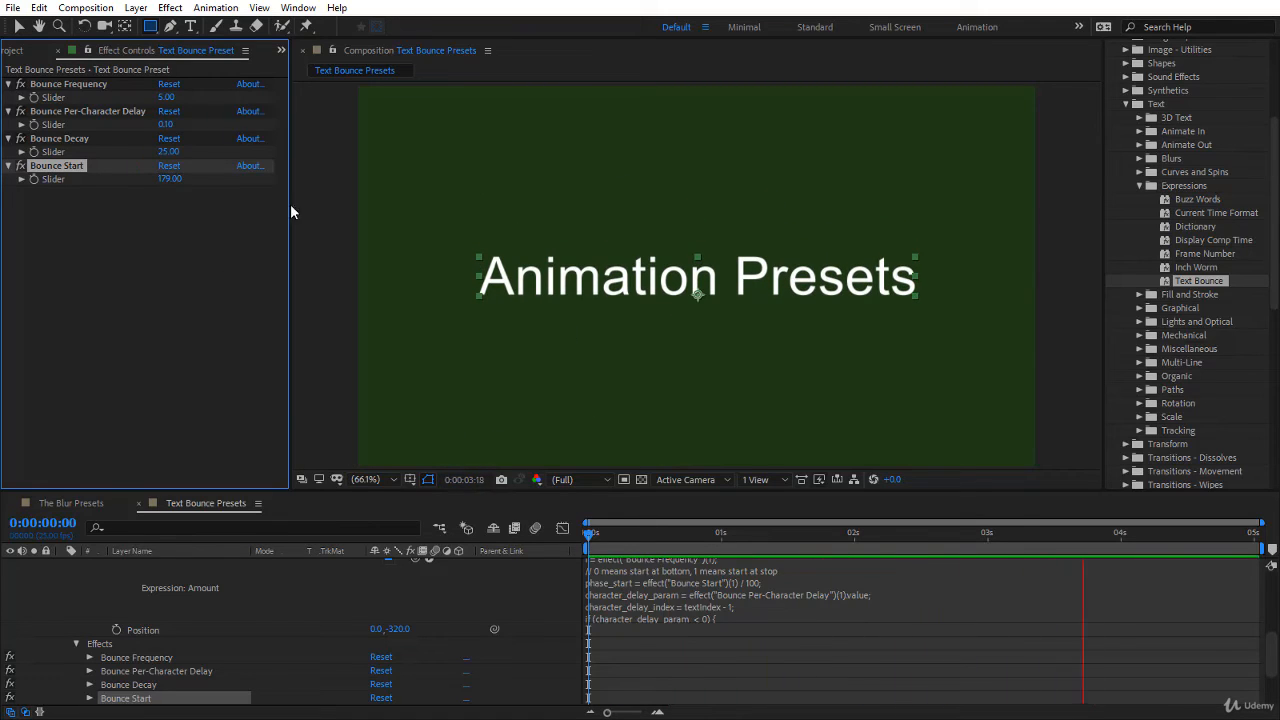
# Step: Lower the Bounce Start slider to 38 and replay the animation from the start of the composition
pyautogui.moveTo(176, 181); pyautogui.dragTo(134, 180)
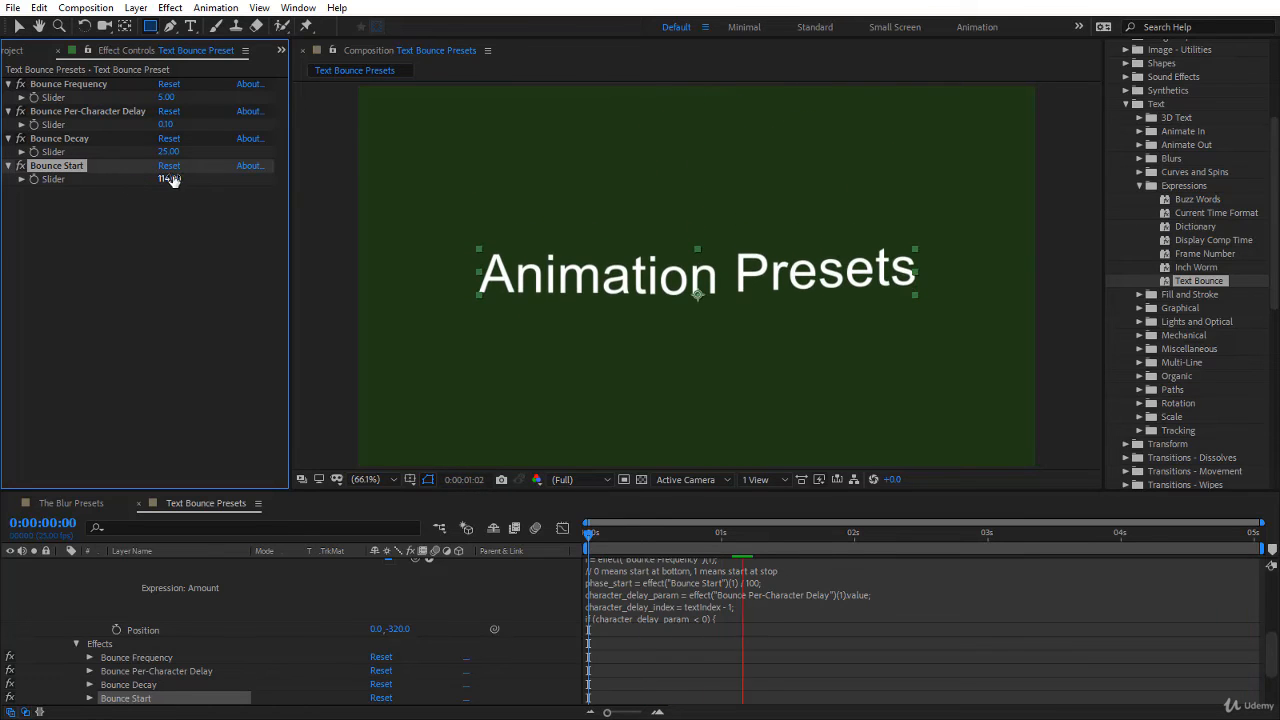
pyautogui.moveTo(146, 177); pyautogui.dragTo(112, 176)
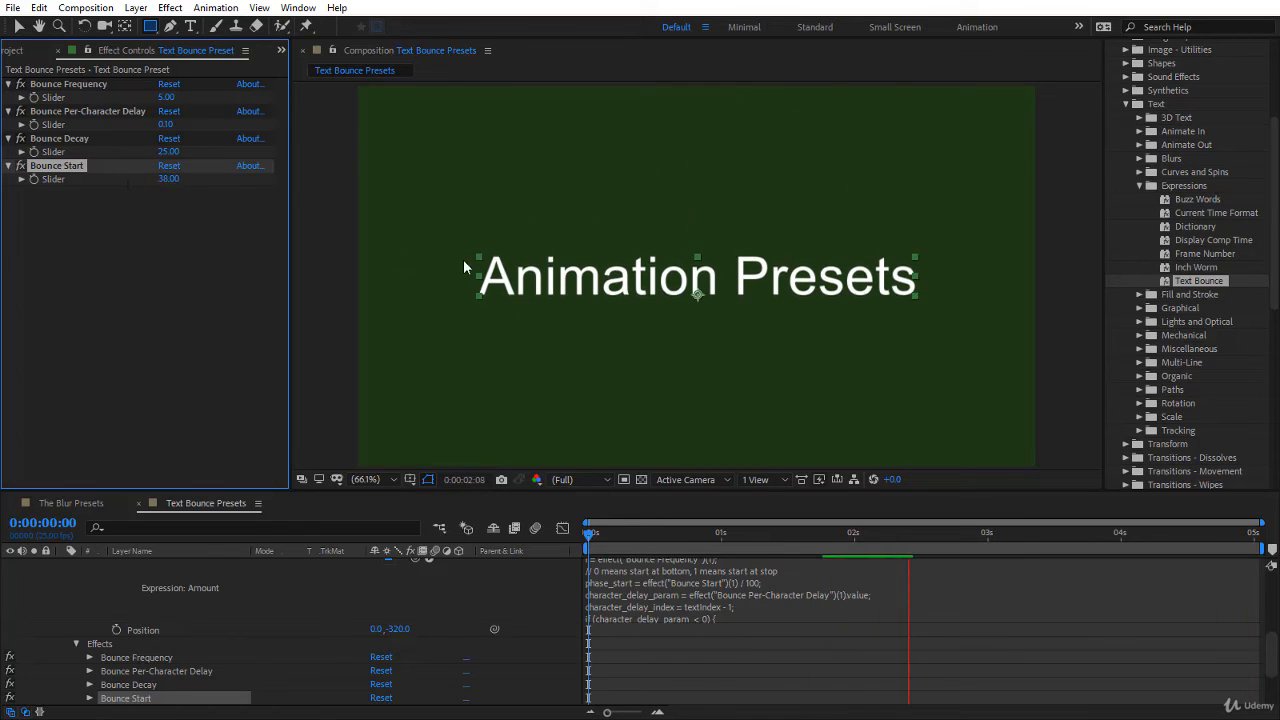
pyautogui.click(659, 540)
pyautogui.press('space')
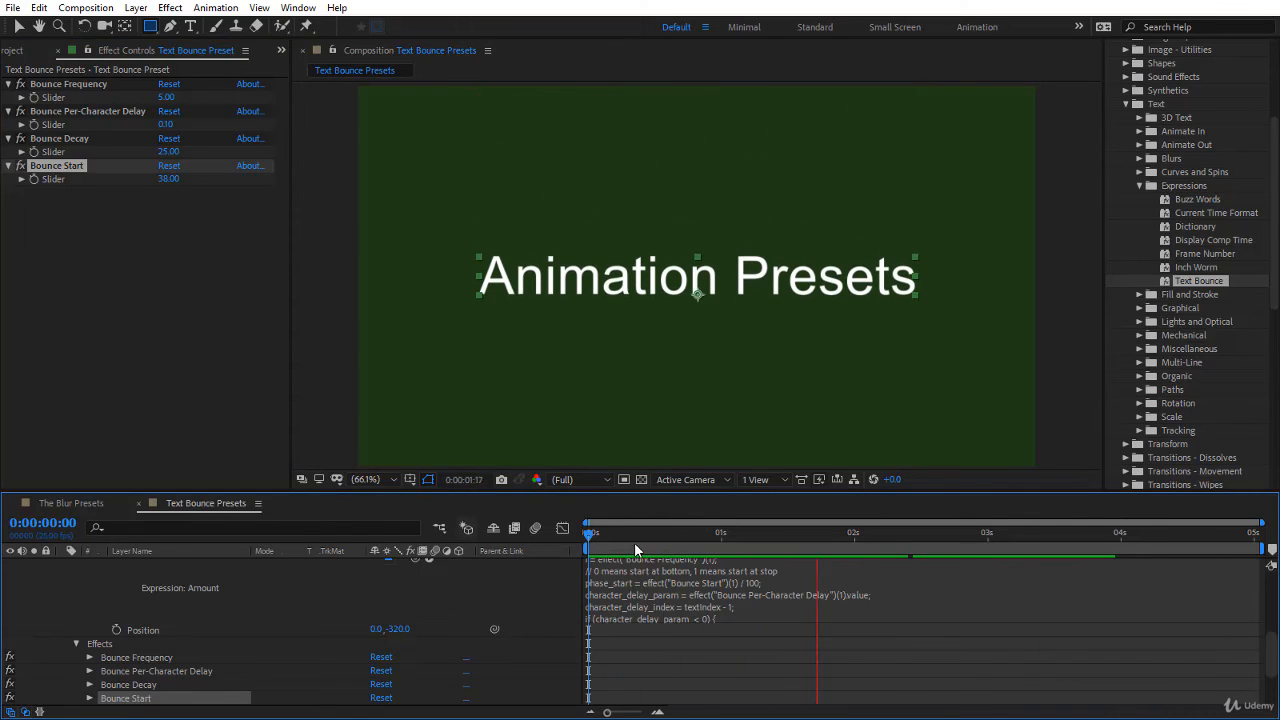
pyautogui.click(598, 538)
pyautogui.moveTo(641, 543); pyautogui.dragTo(505, 551)
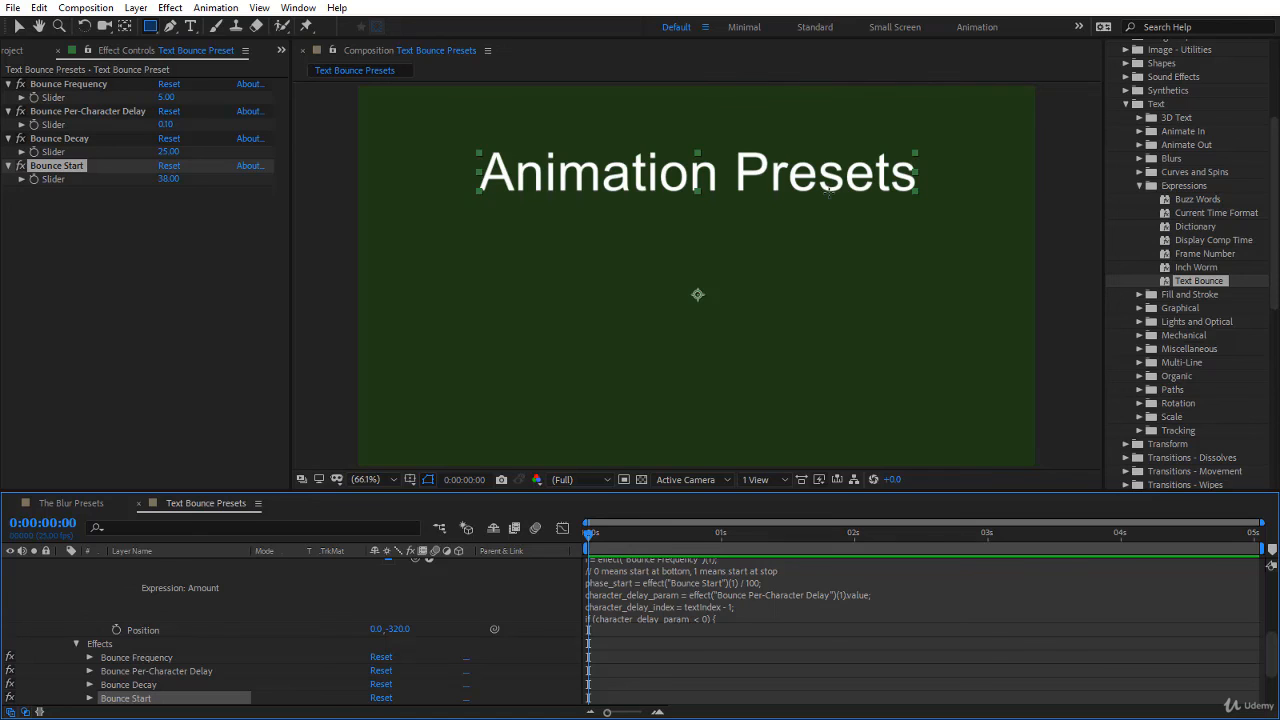
pyautogui.press('space')
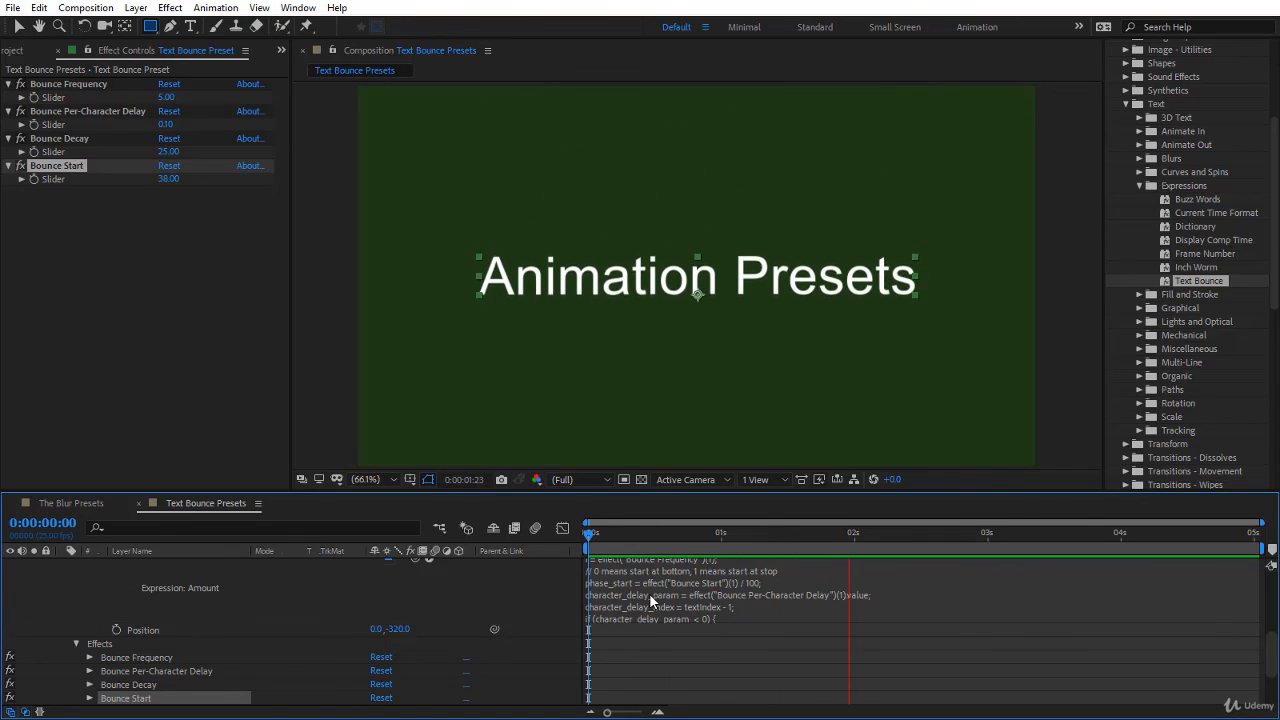
# Step: Open the Bounce Start slider value for editing
pyautogui.click(168, 180)
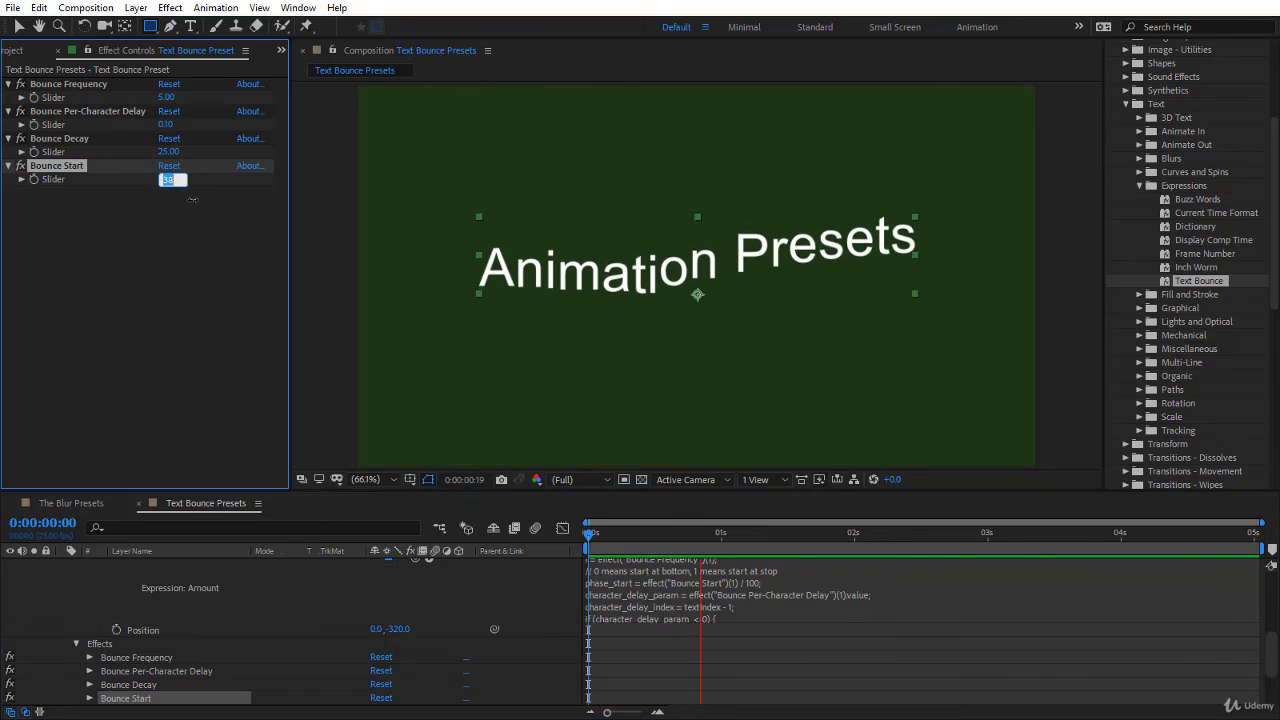